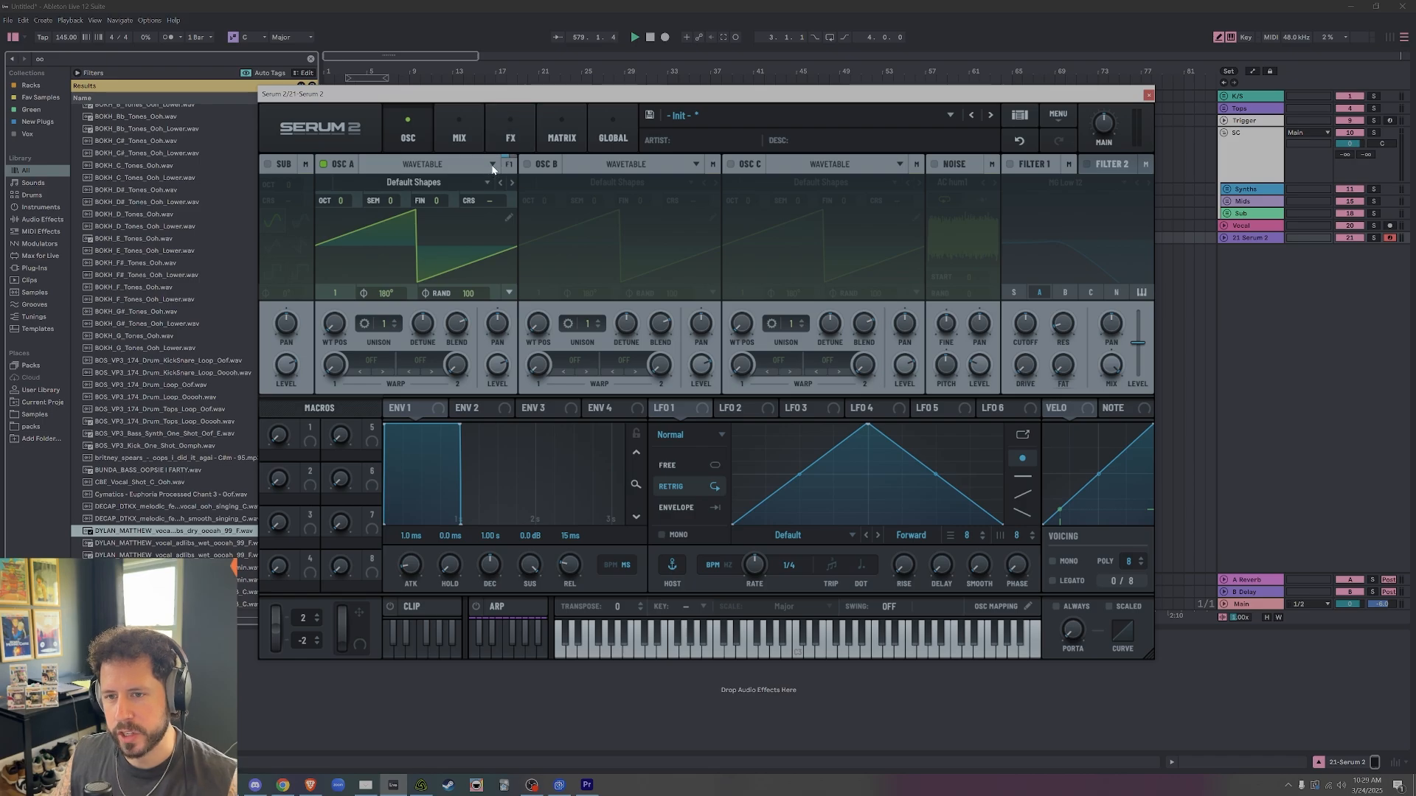
Set oscillator A to Spectral mode and load the dry vocal adlib "ooh" sample from the browser into it.
click(491, 165)
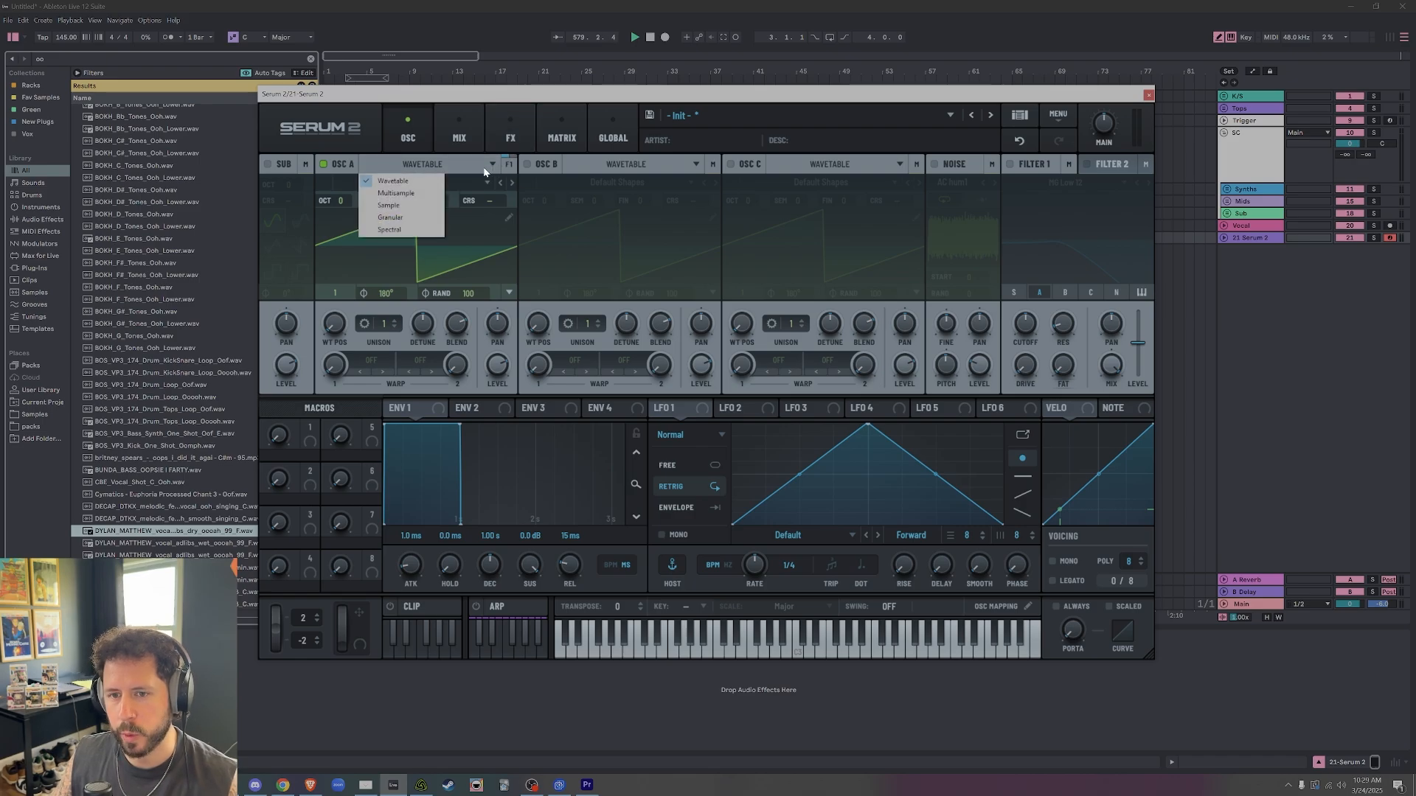
click(411, 230)
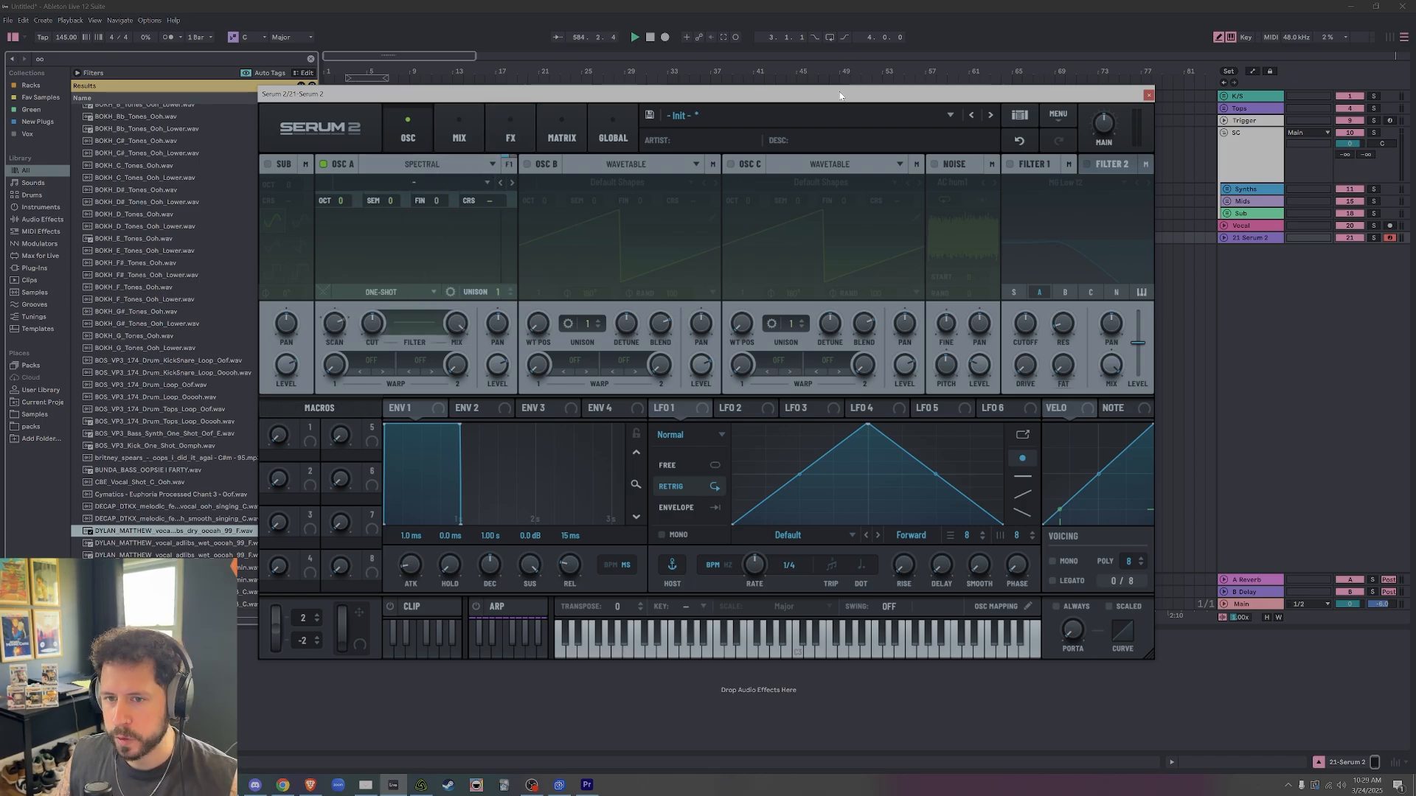
click(453, 181)
mouse_move(422, 198)
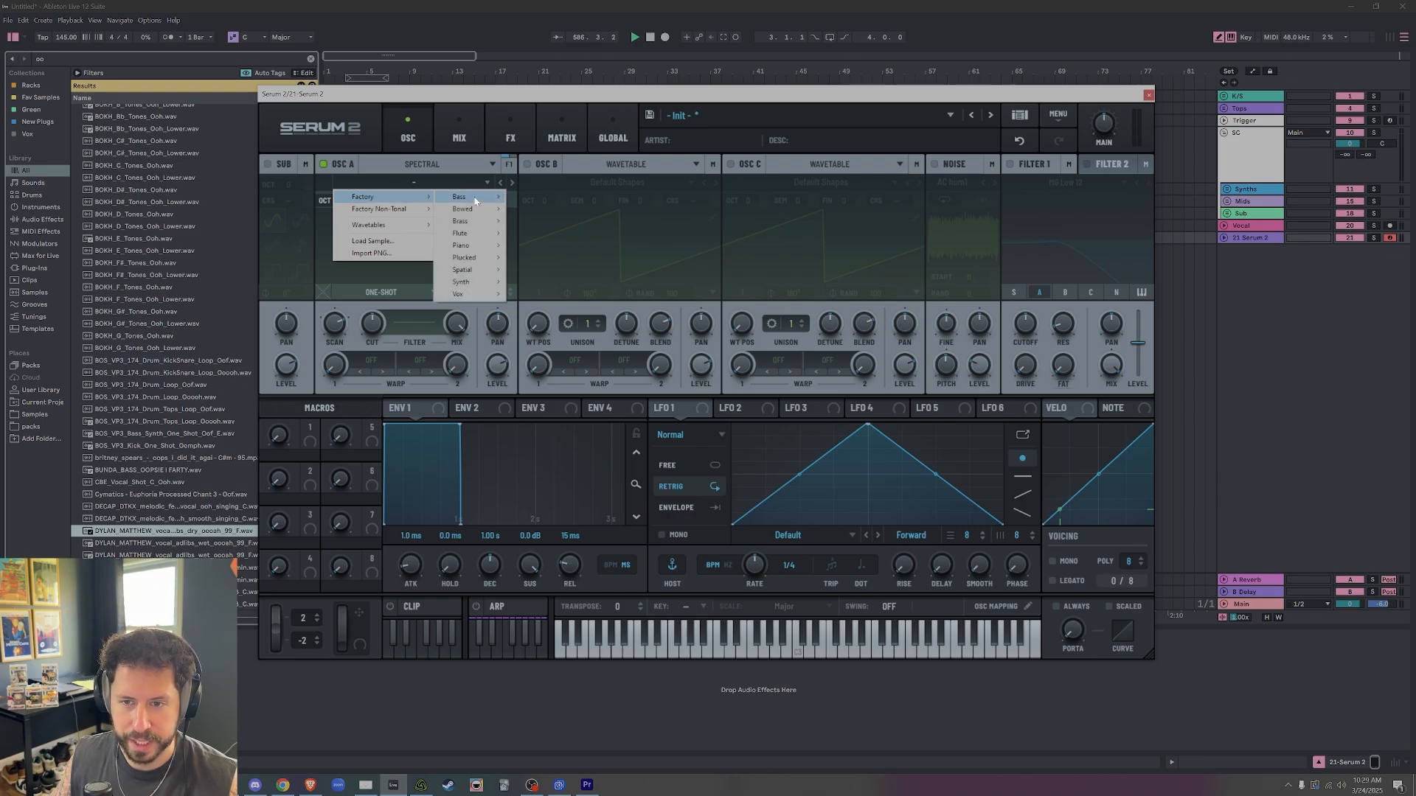
mouse_move(464, 197)
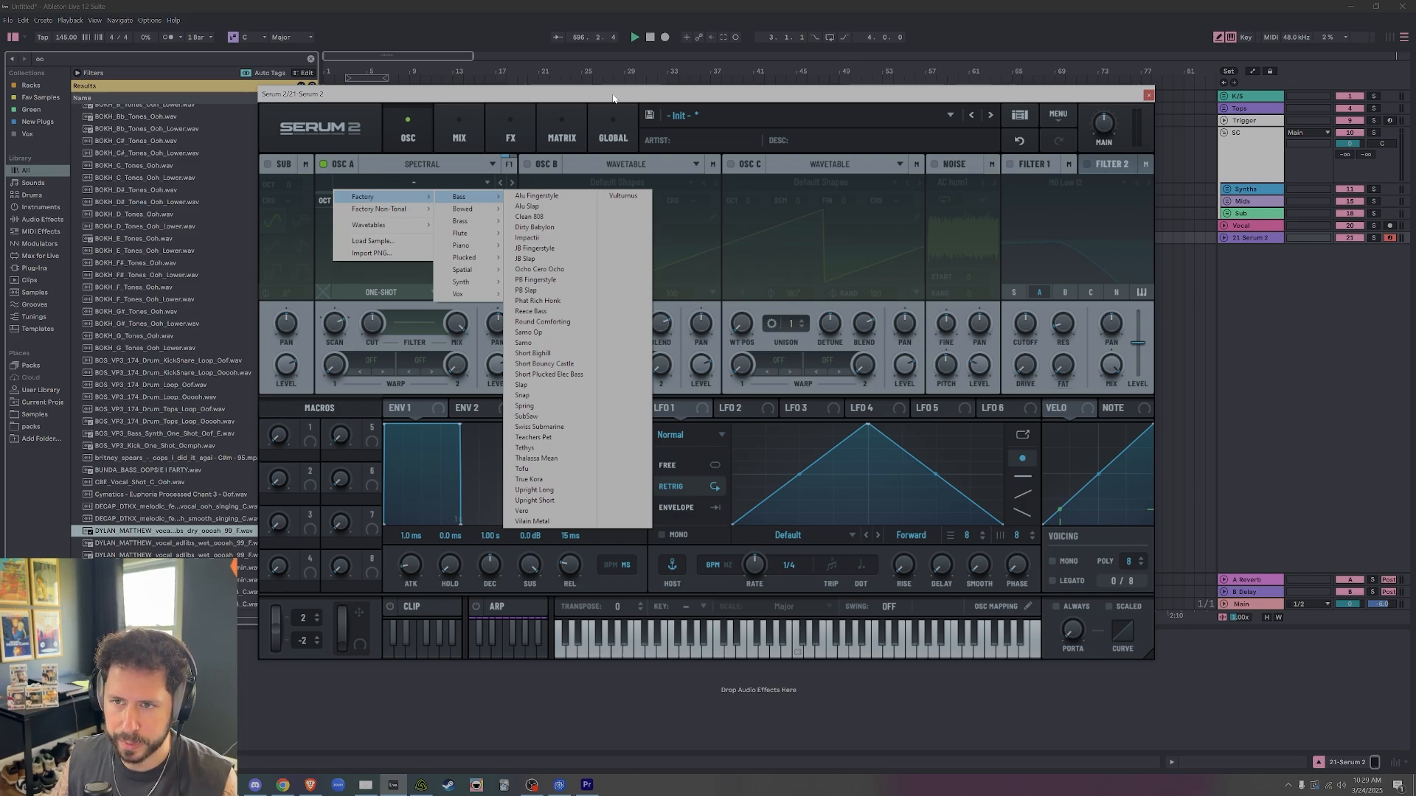
click(613, 98)
drag(170, 531, 430, 241)
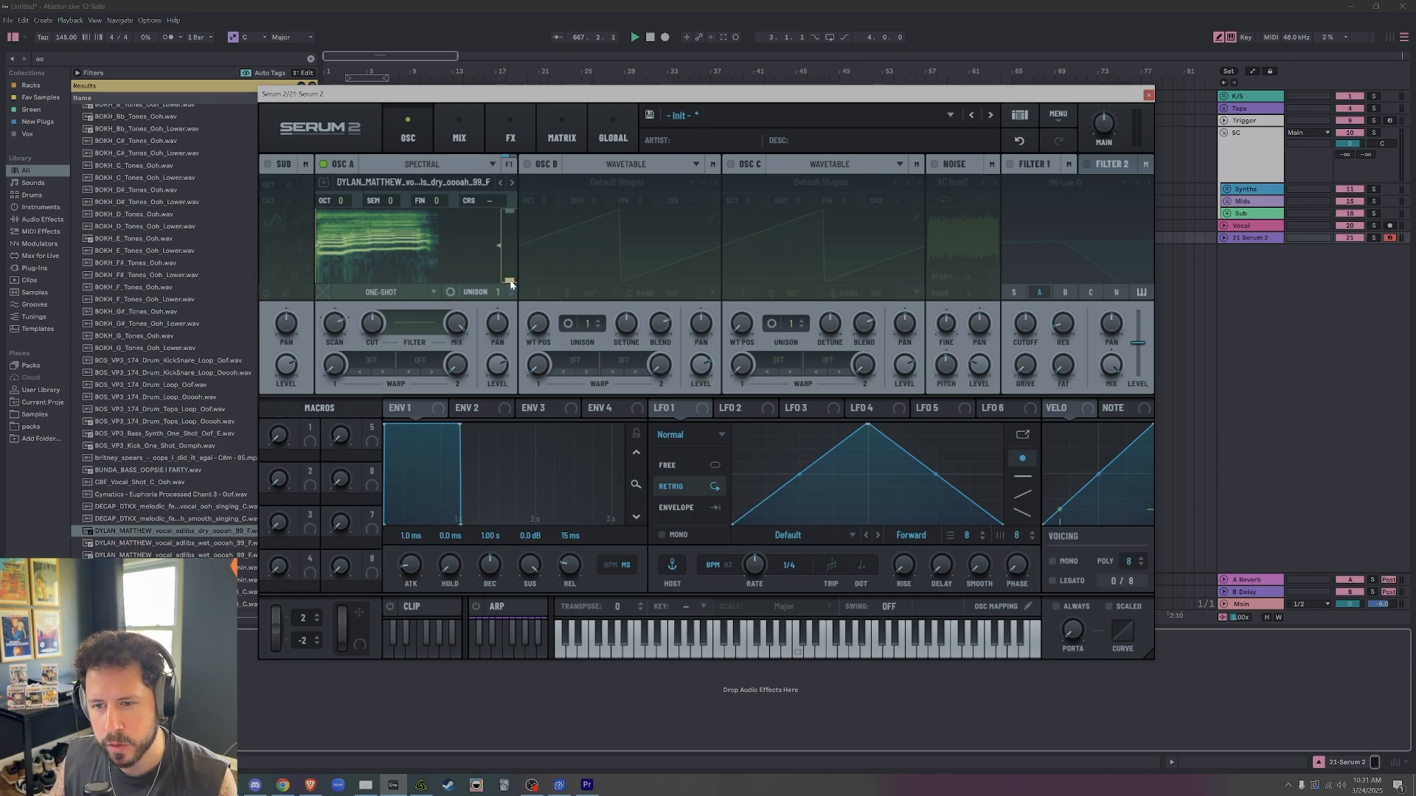
Try raising the lower frequency limit of oscillator A's spectrum and restore it, then set the oscillator's unison to 3 voices.
drag(512, 273, 513, 254)
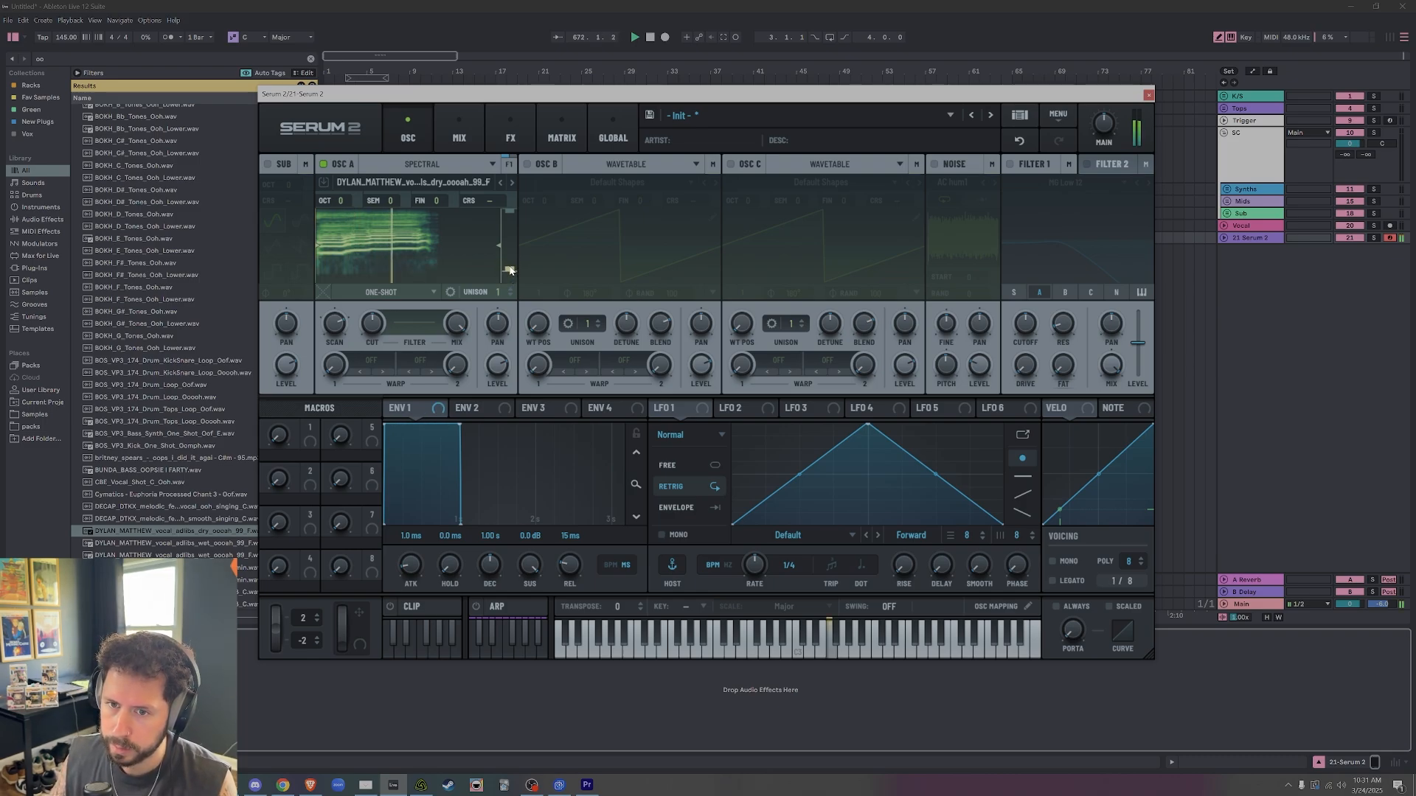
drag(512, 251, 510, 280)
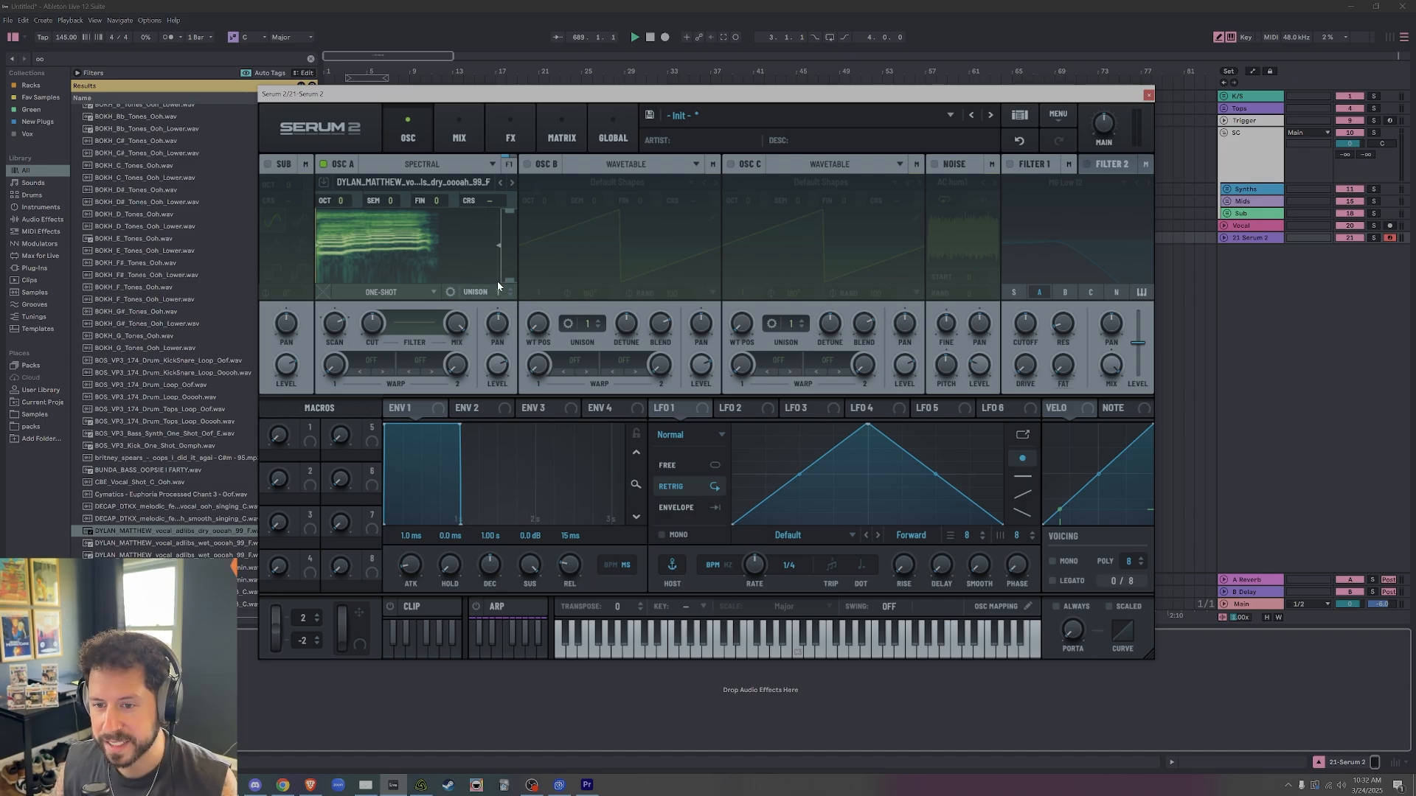
drag(495, 293, 508, 253)
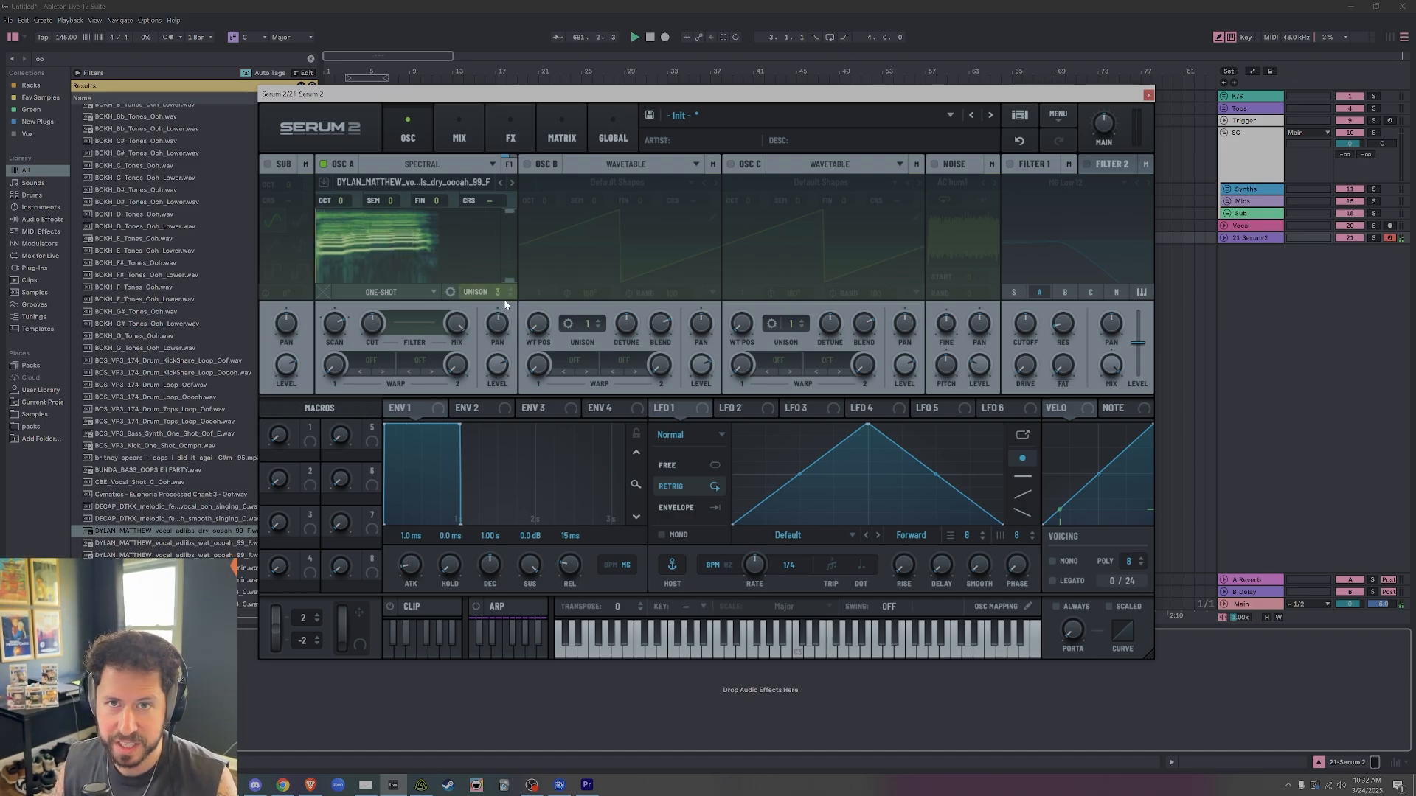
Switch oscillator A to Rev Loop playback and shorten the region to a brief loop near the end of the vocal.
click(431, 292)
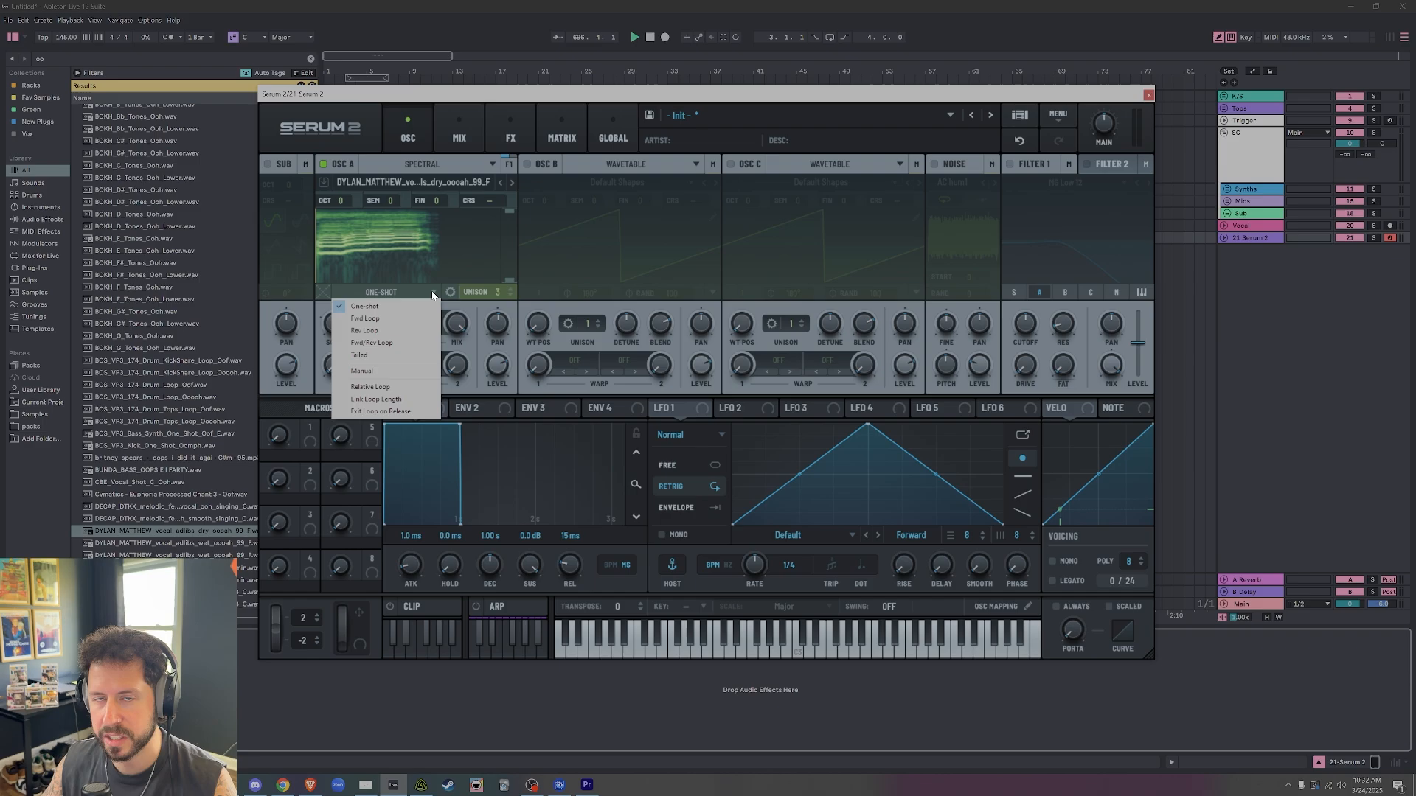
click(407, 331)
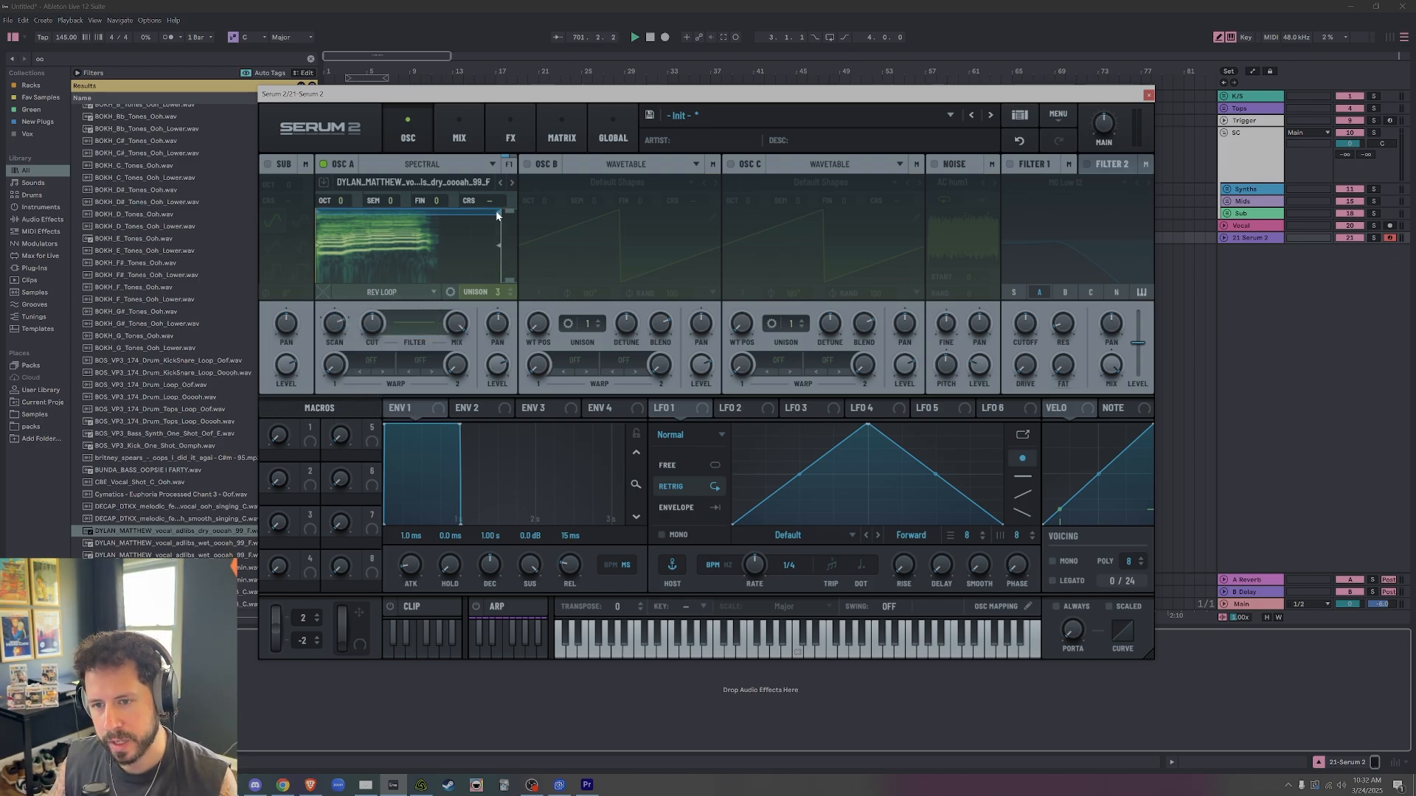
mouse_move(497, 215)
mouse_down()
mouse_move(470, 212)
mouse_move(479, 249)
mouse_move(430, 249)
mouse_up()
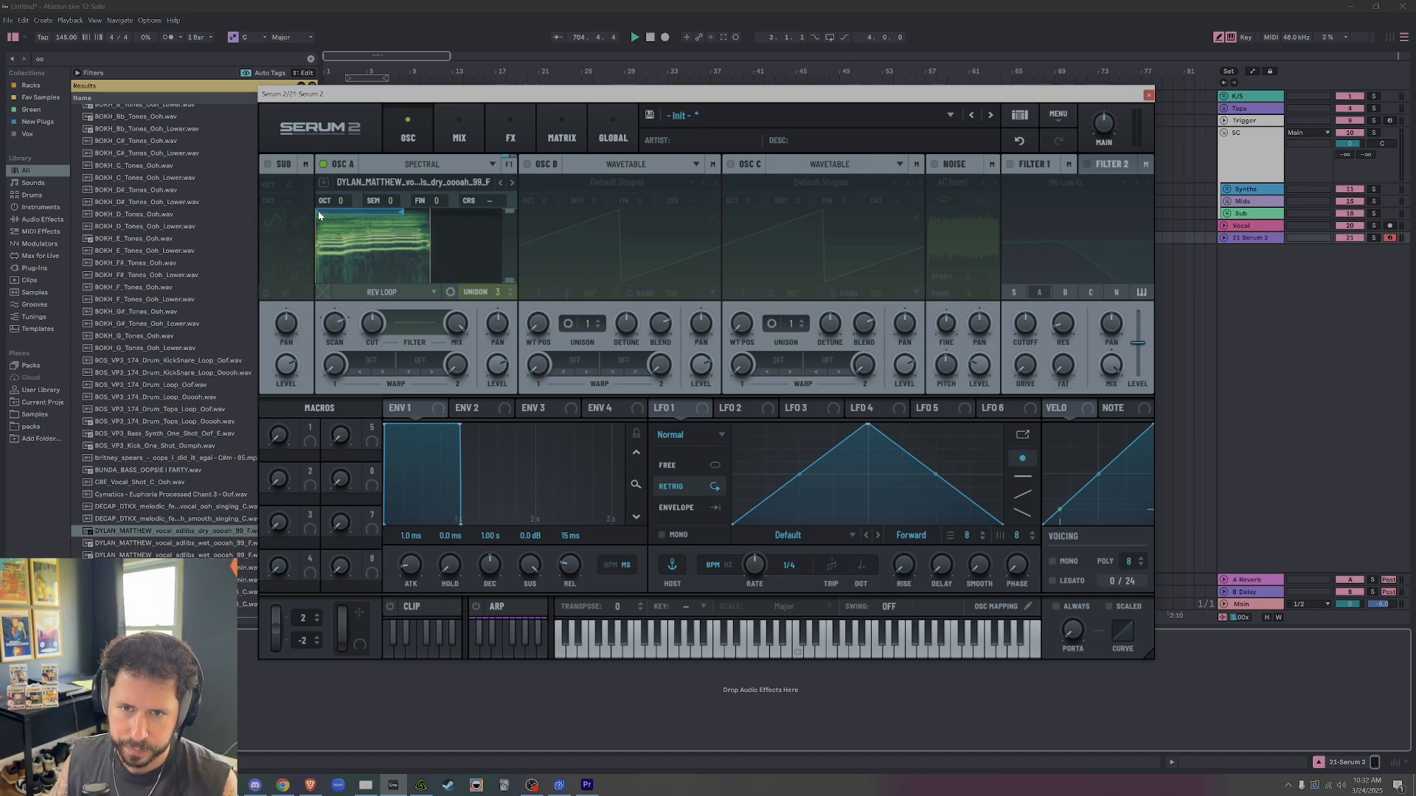
drag(318, 215, 403, 239)
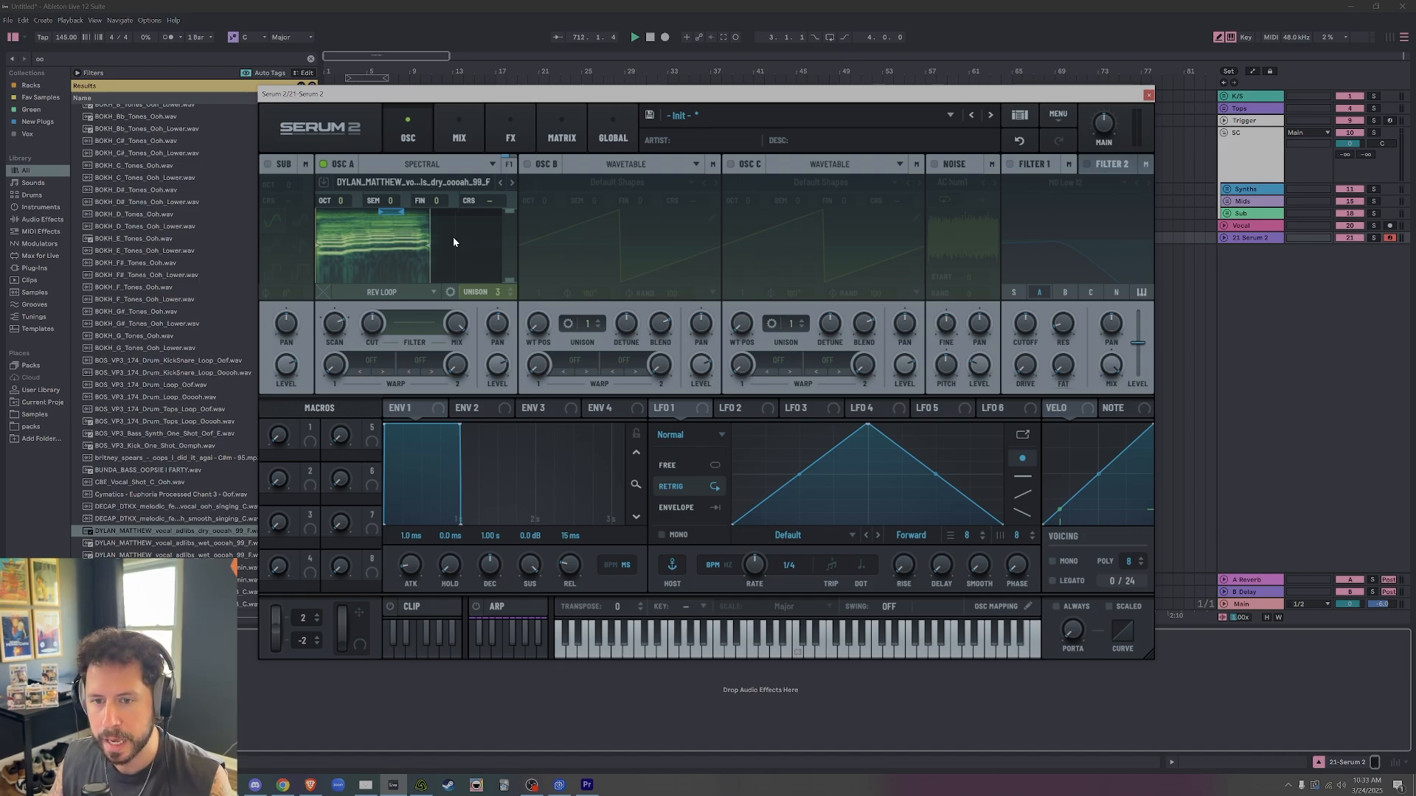
Increase the loop crossfade of oscillator A to smooth the reversed loop.
click(433, 292)
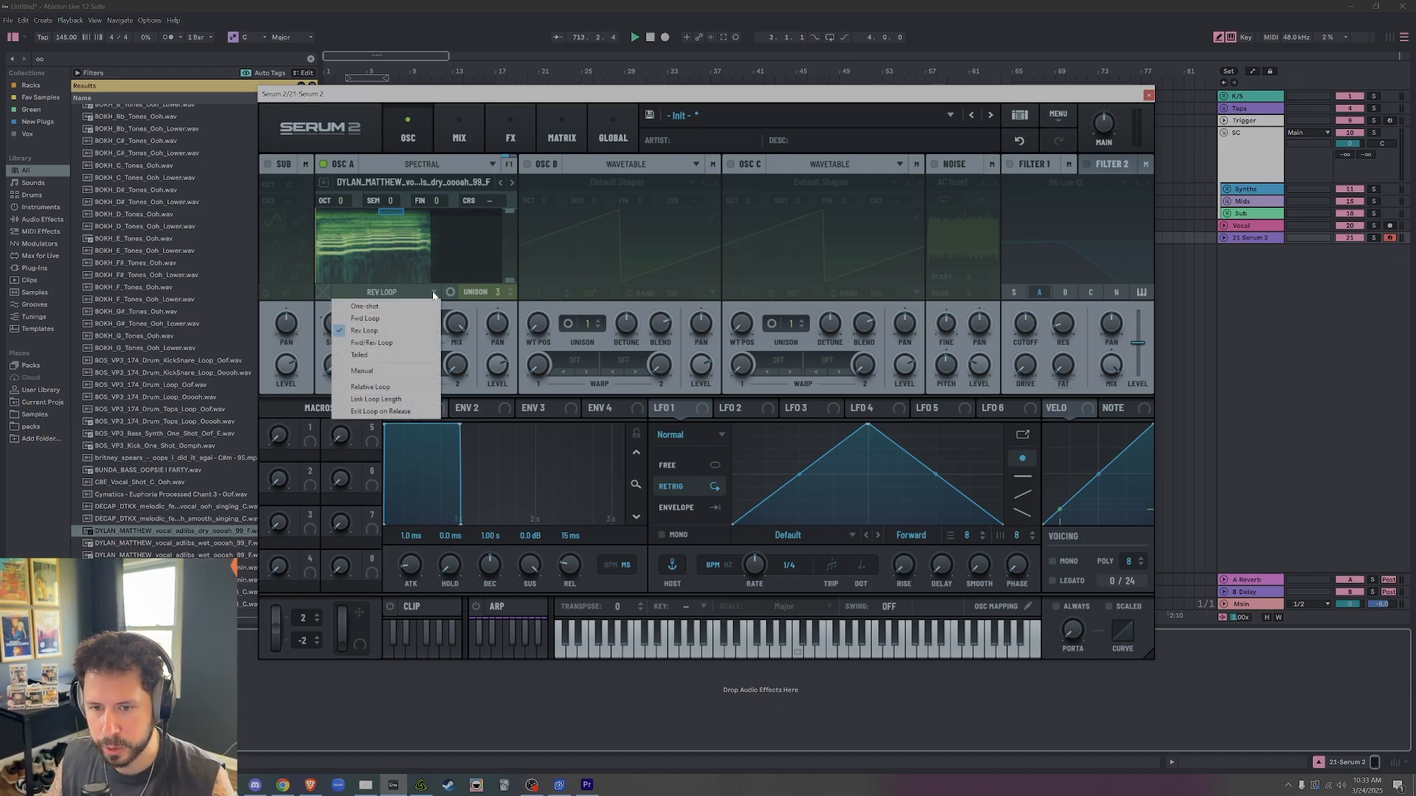
click(523, 100)
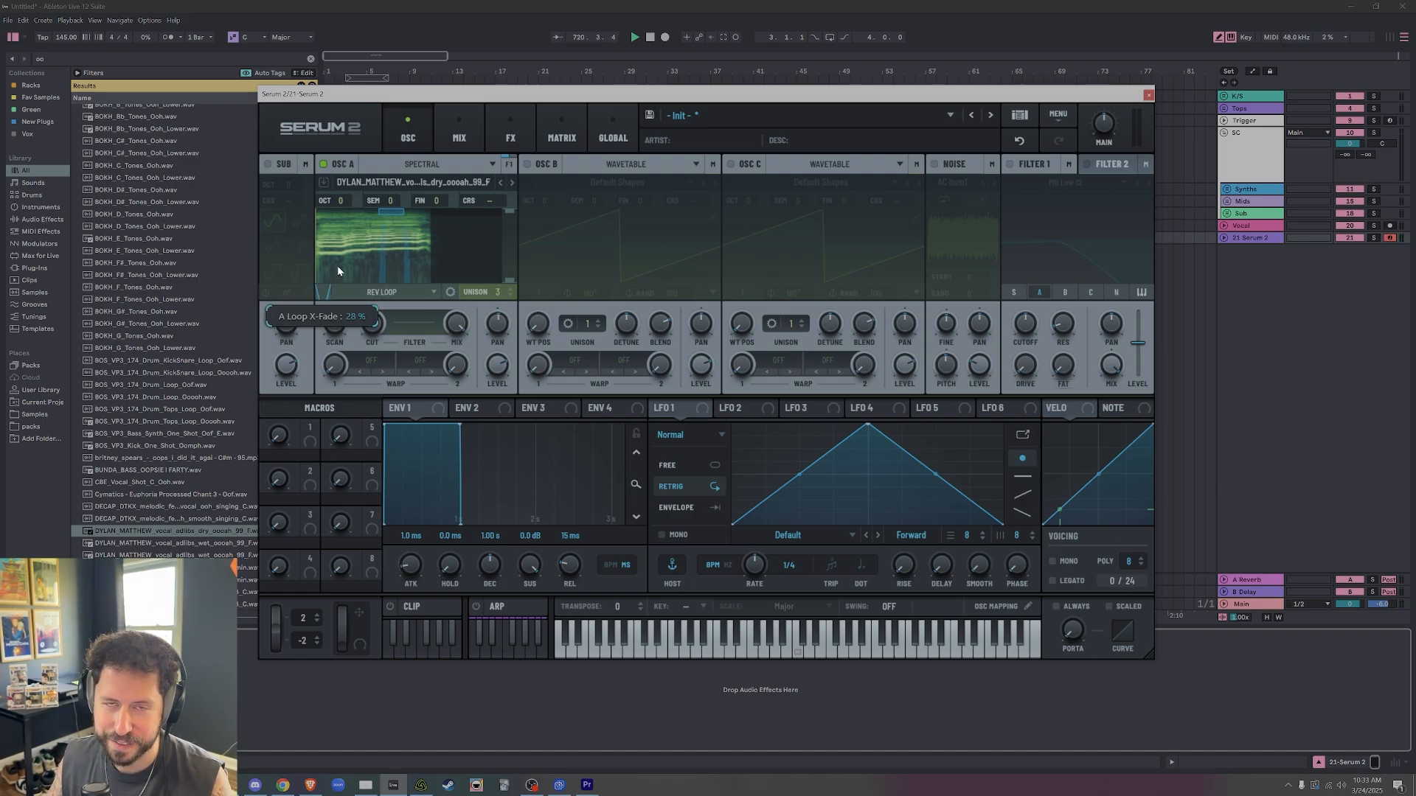
drag(337, 271, 343, 144)
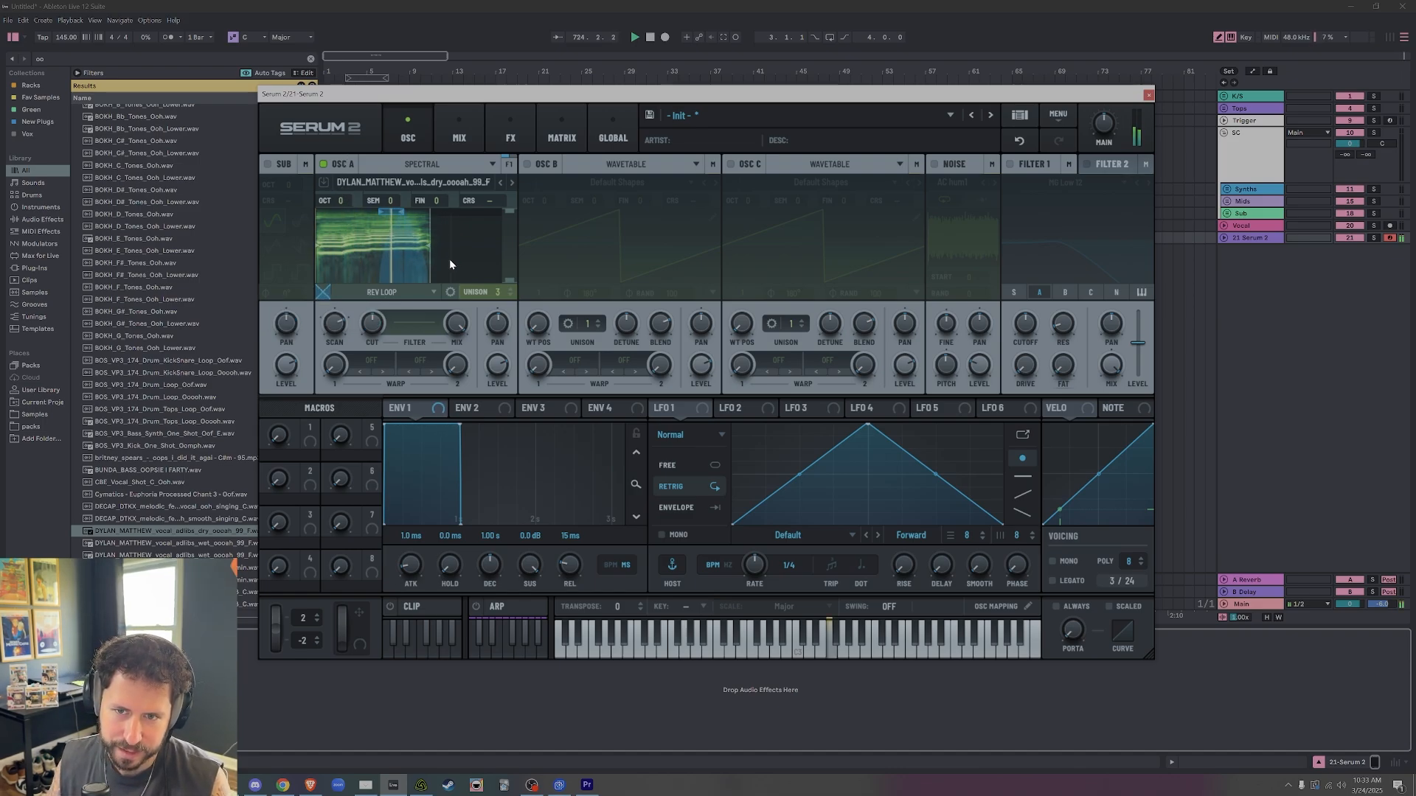
drag(321, 294, 322, 316)
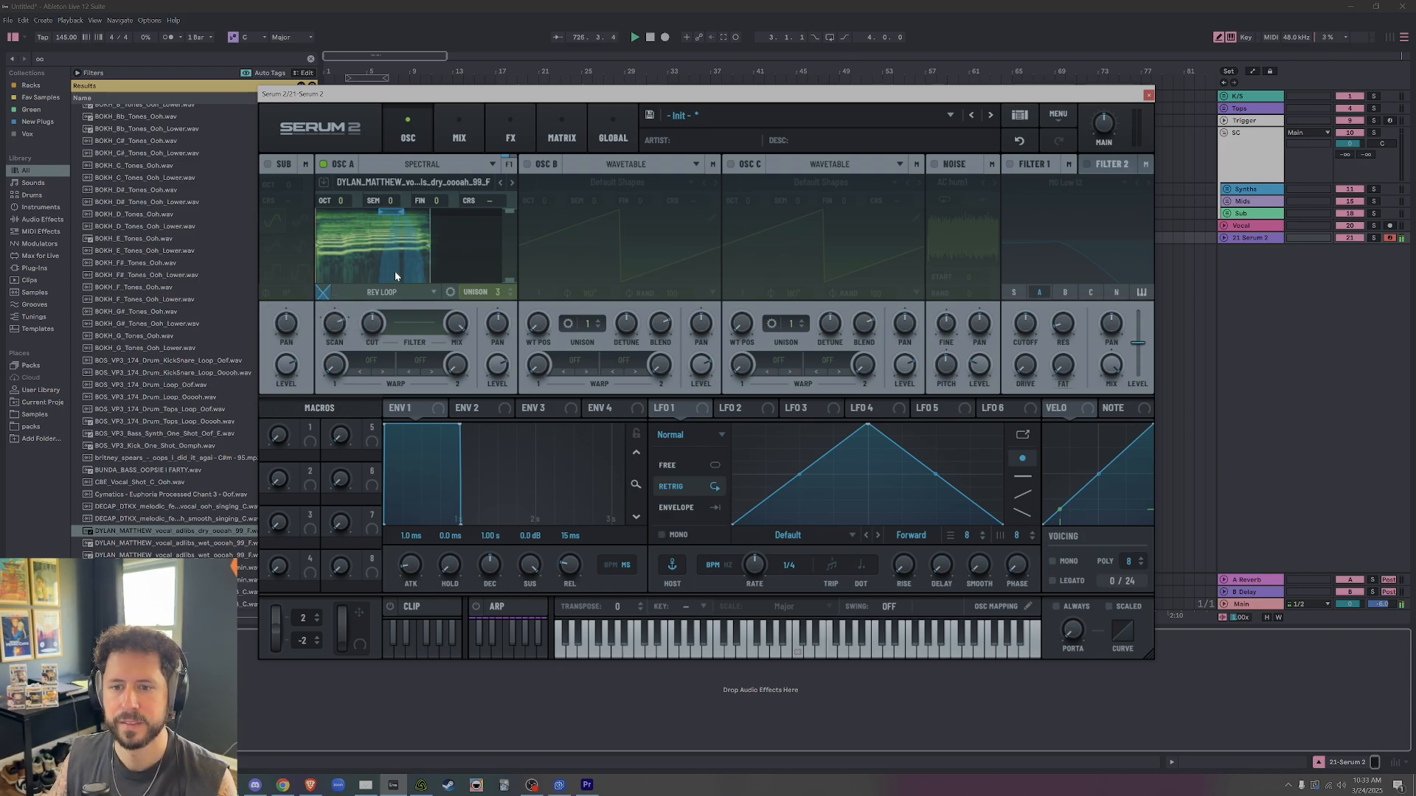
Switch oscillators B and C on and back off.
click(527, 242)
click(730, 165)
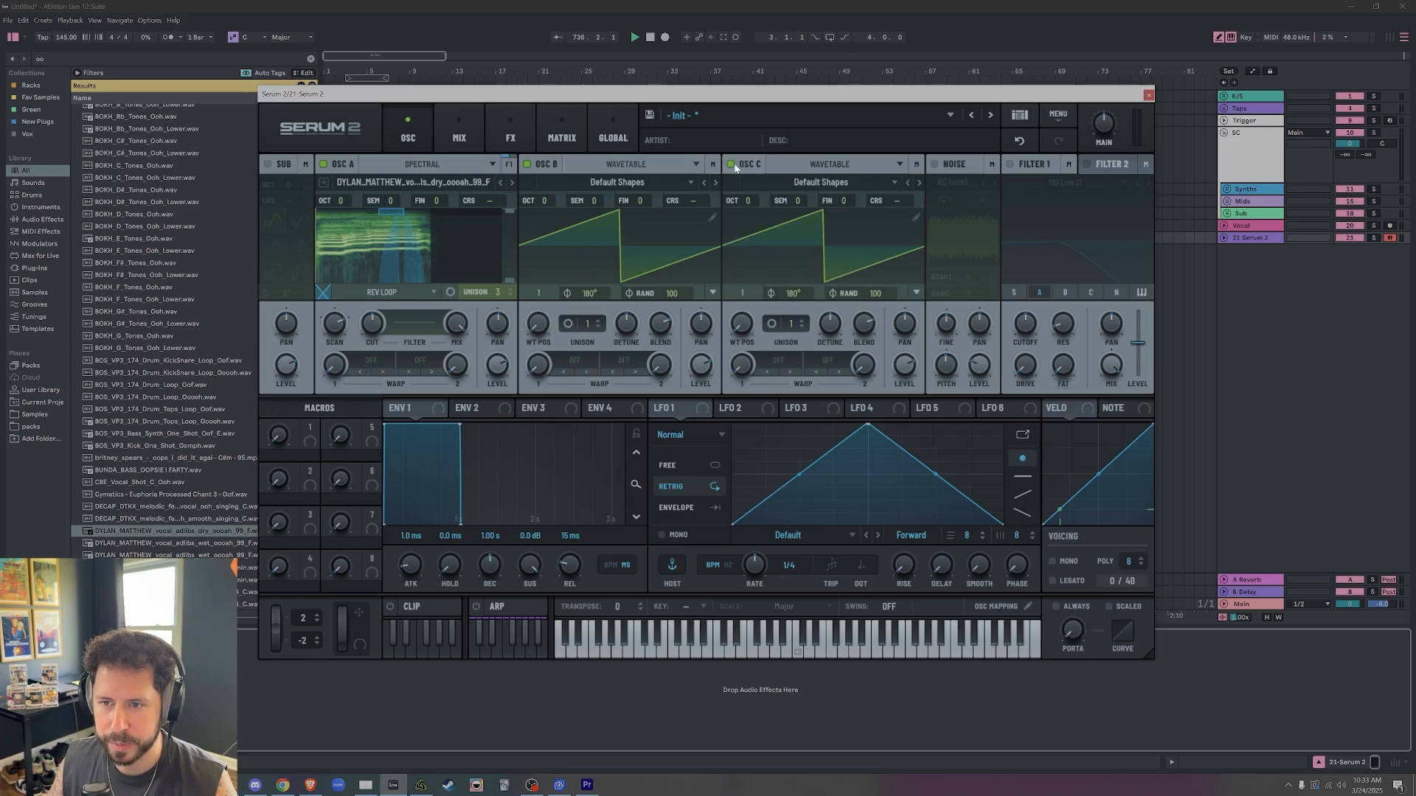
click(526, 164)
click(733, 163)
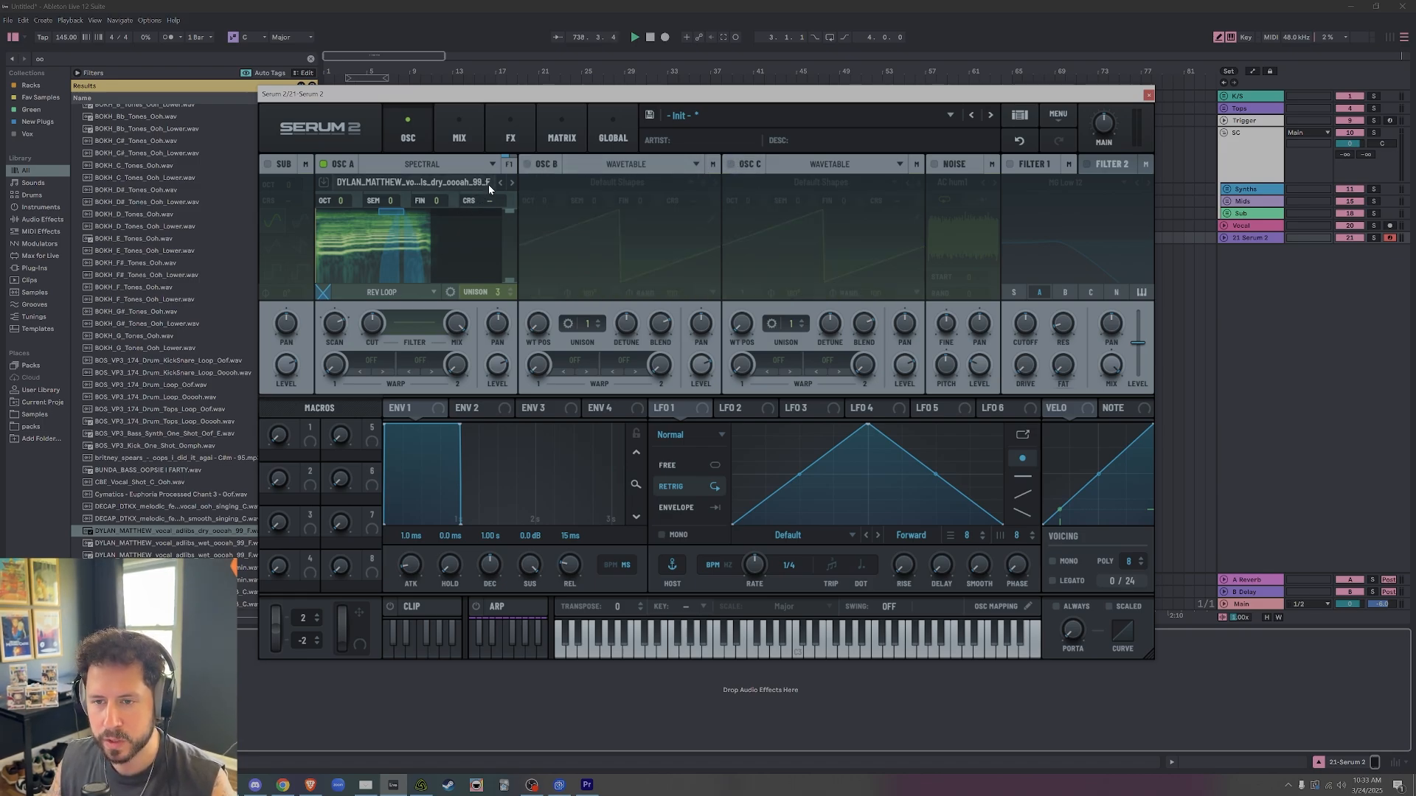
Tune oscillator A to -5 semitones and set its playback mode to One-shot.
drag(392, 201, 397, 246)
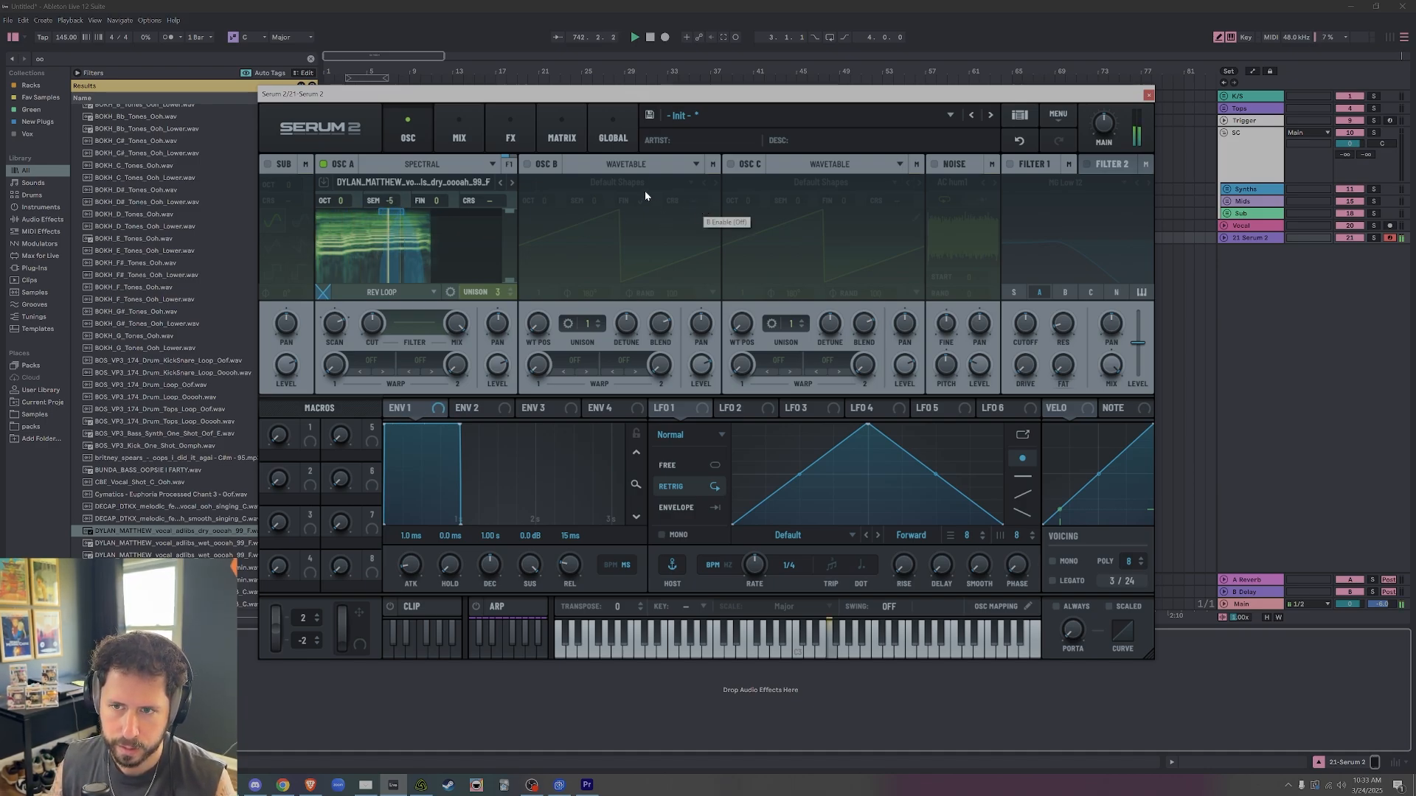
click(433, 293)
click(417, 309)
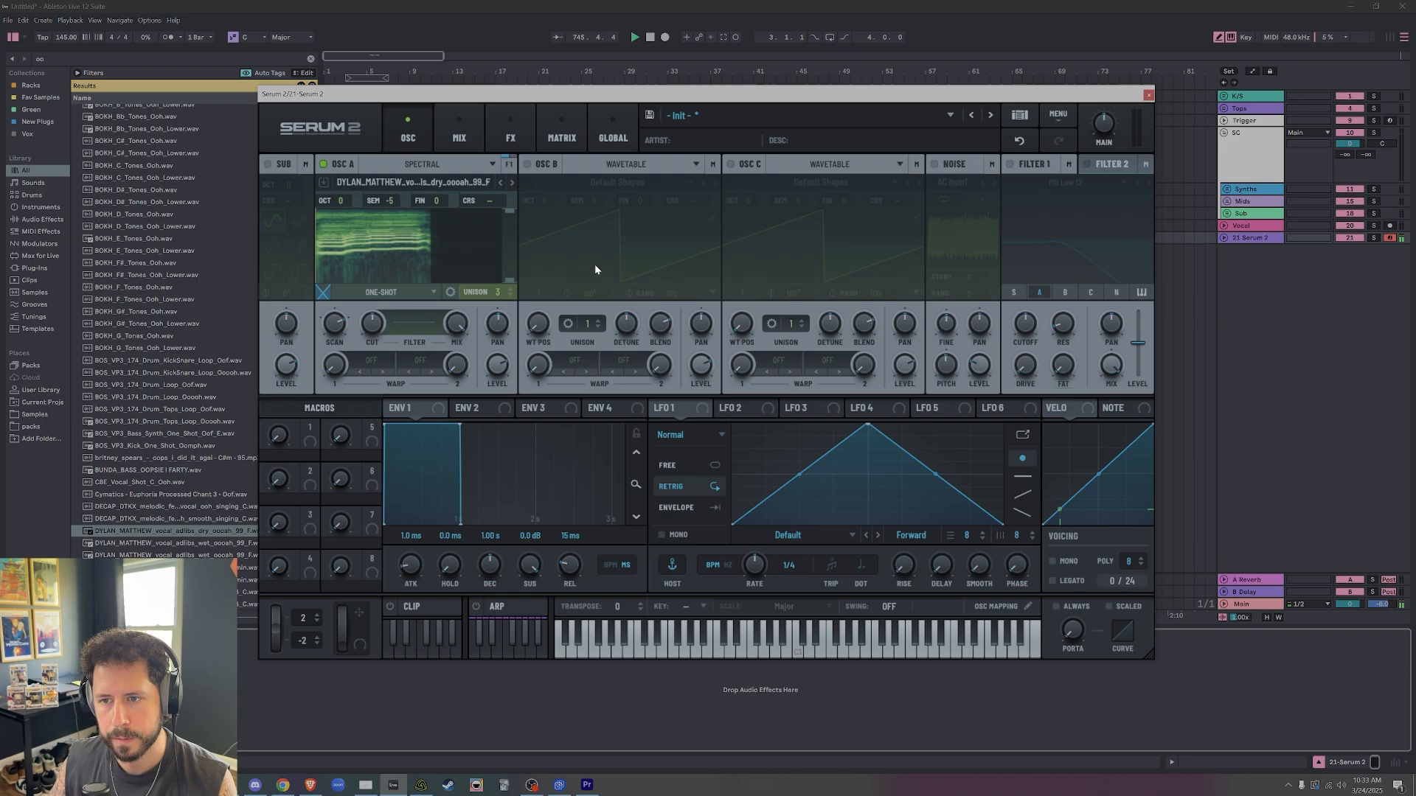
Enable oscillator B with the Default Shapes wavetable and set its octave to -3, auditioning it with the vocal.
click(545, 165)
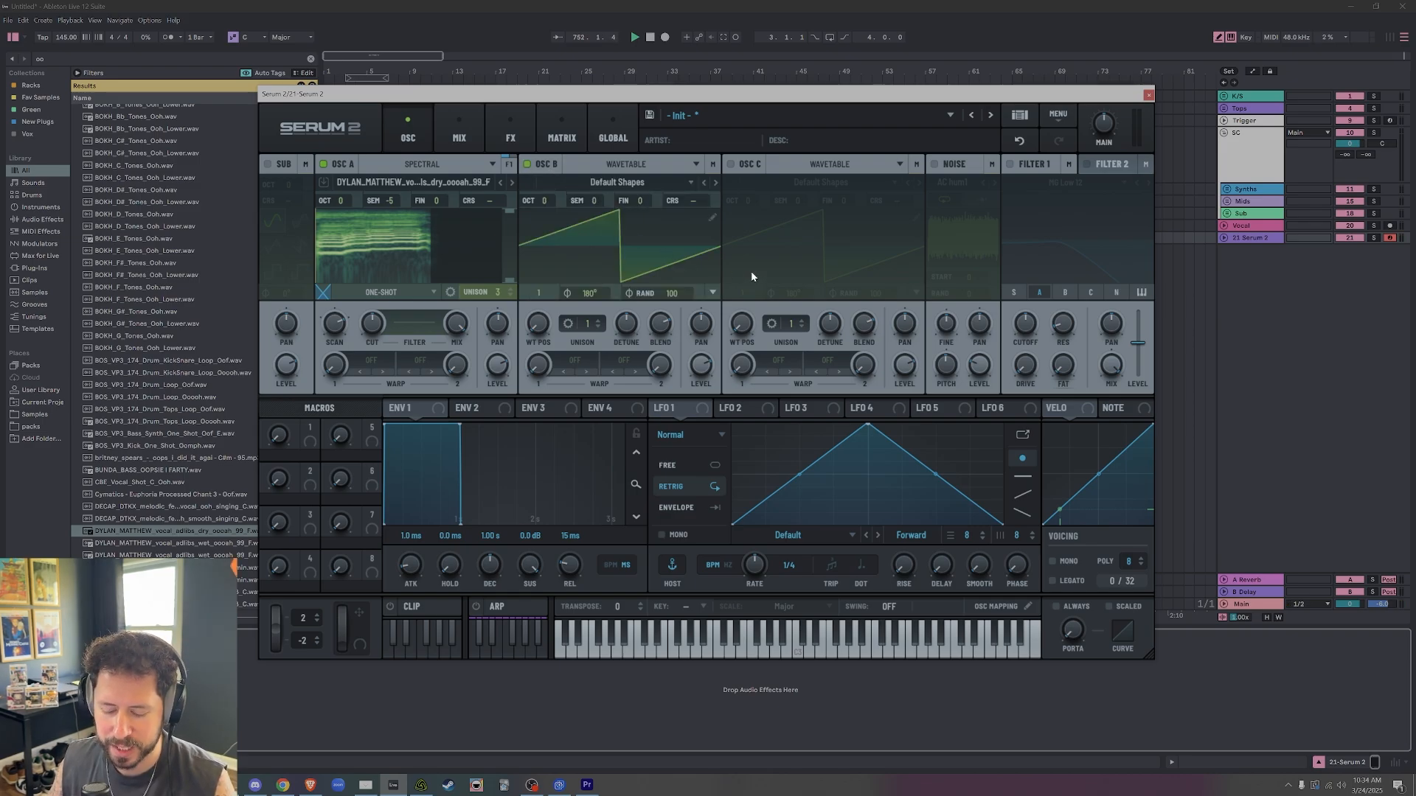
key(f)
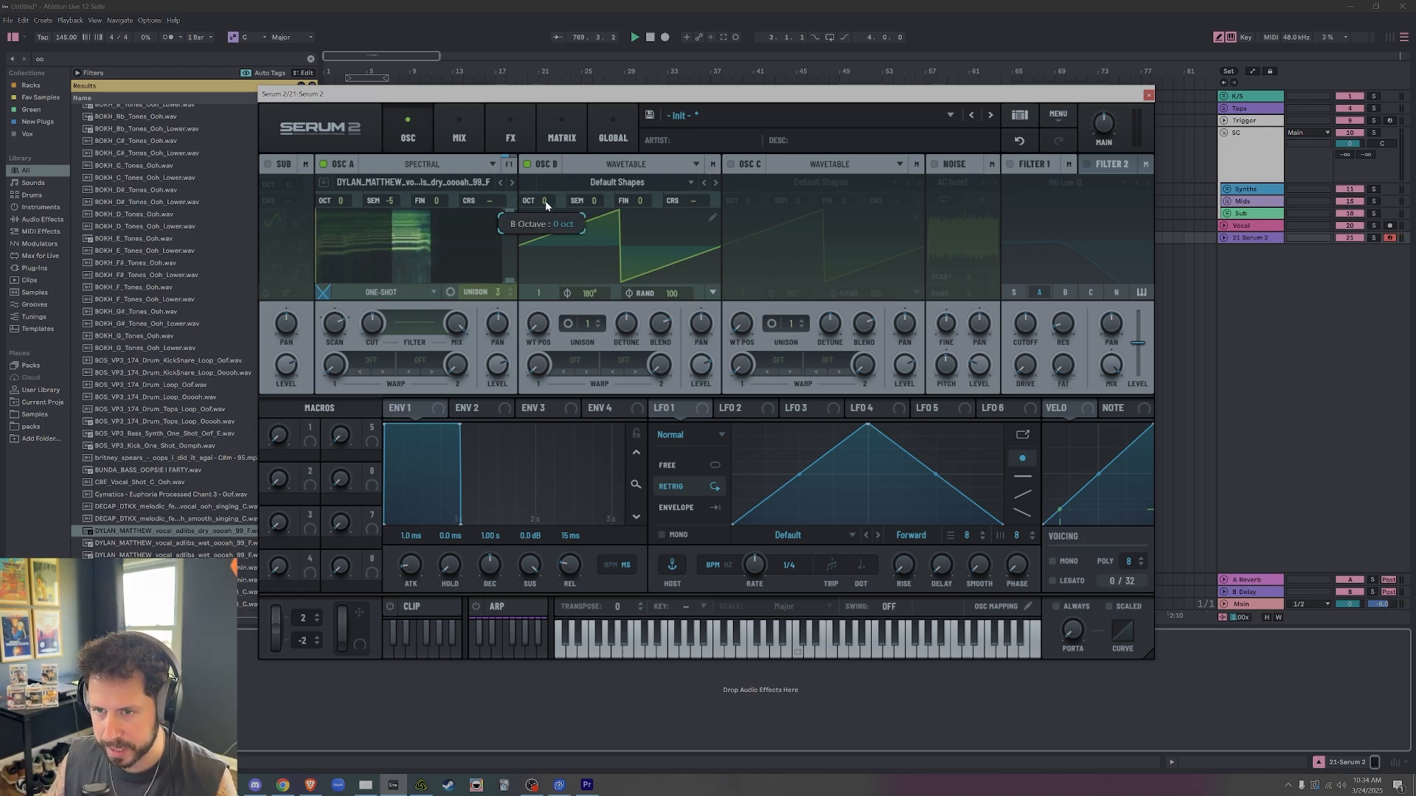
drag(546, 201, 558, 275)
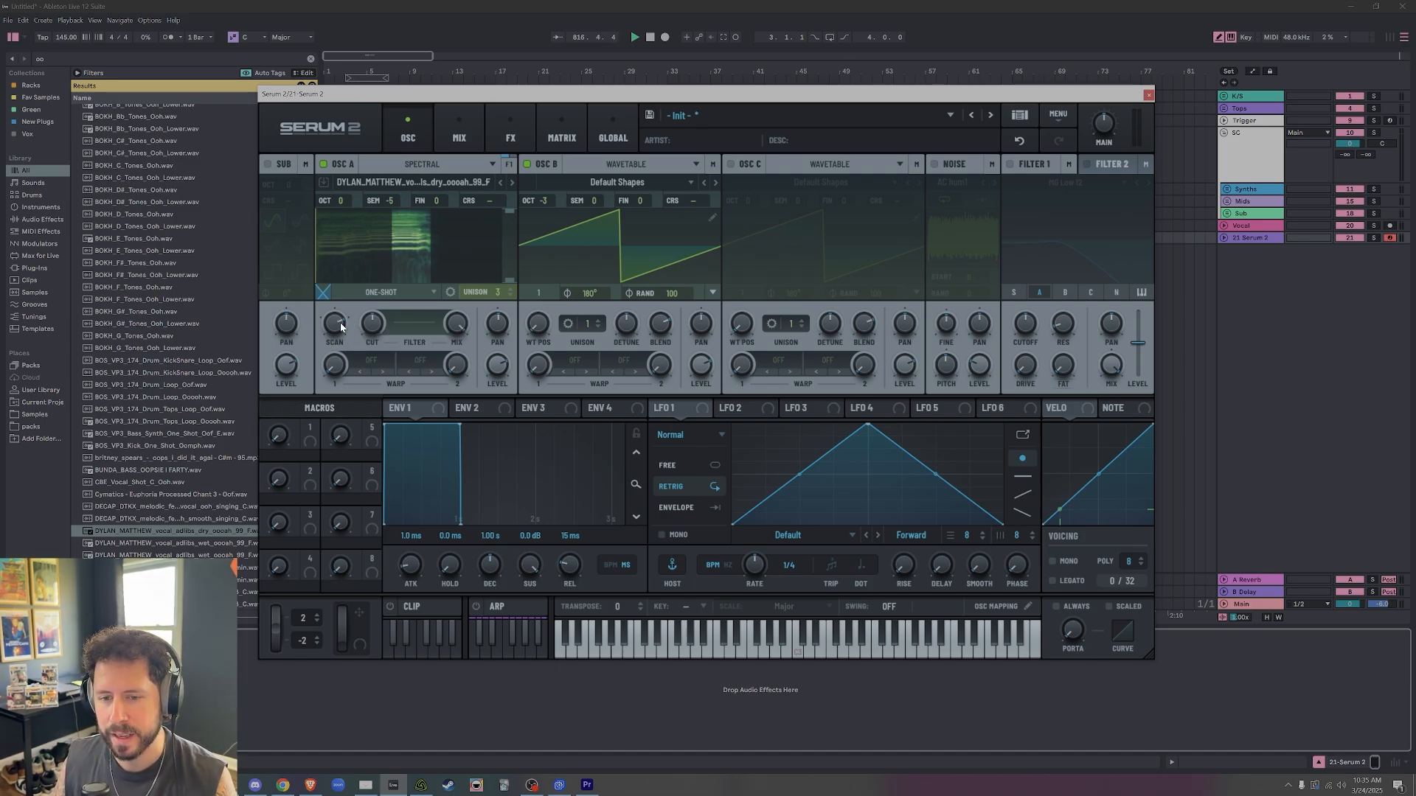
Lower oscillator A's scan rate and turn off oscillator B to audition the spectral vocal alone.
drag(338, 322, 328, 355)
key(f)
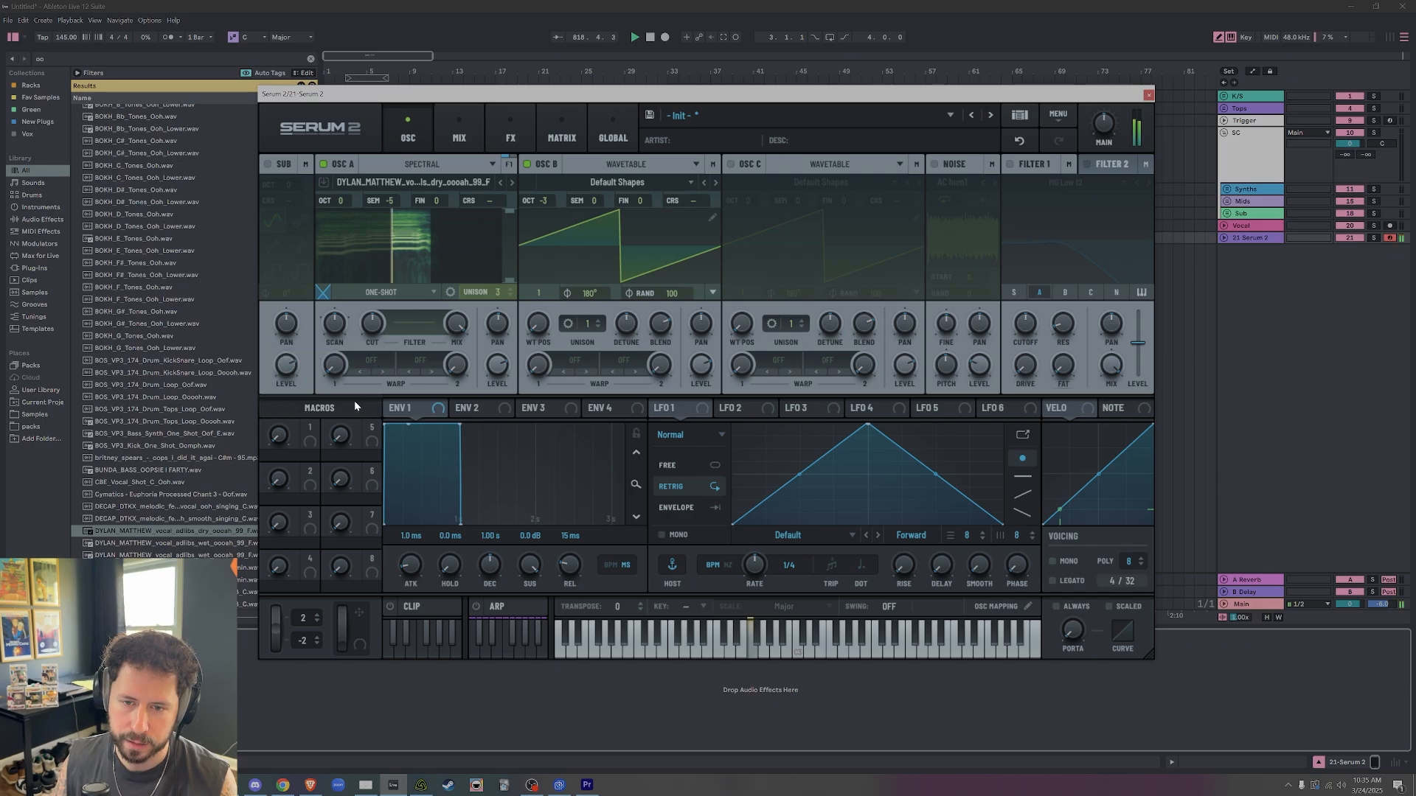
click(526, 164)
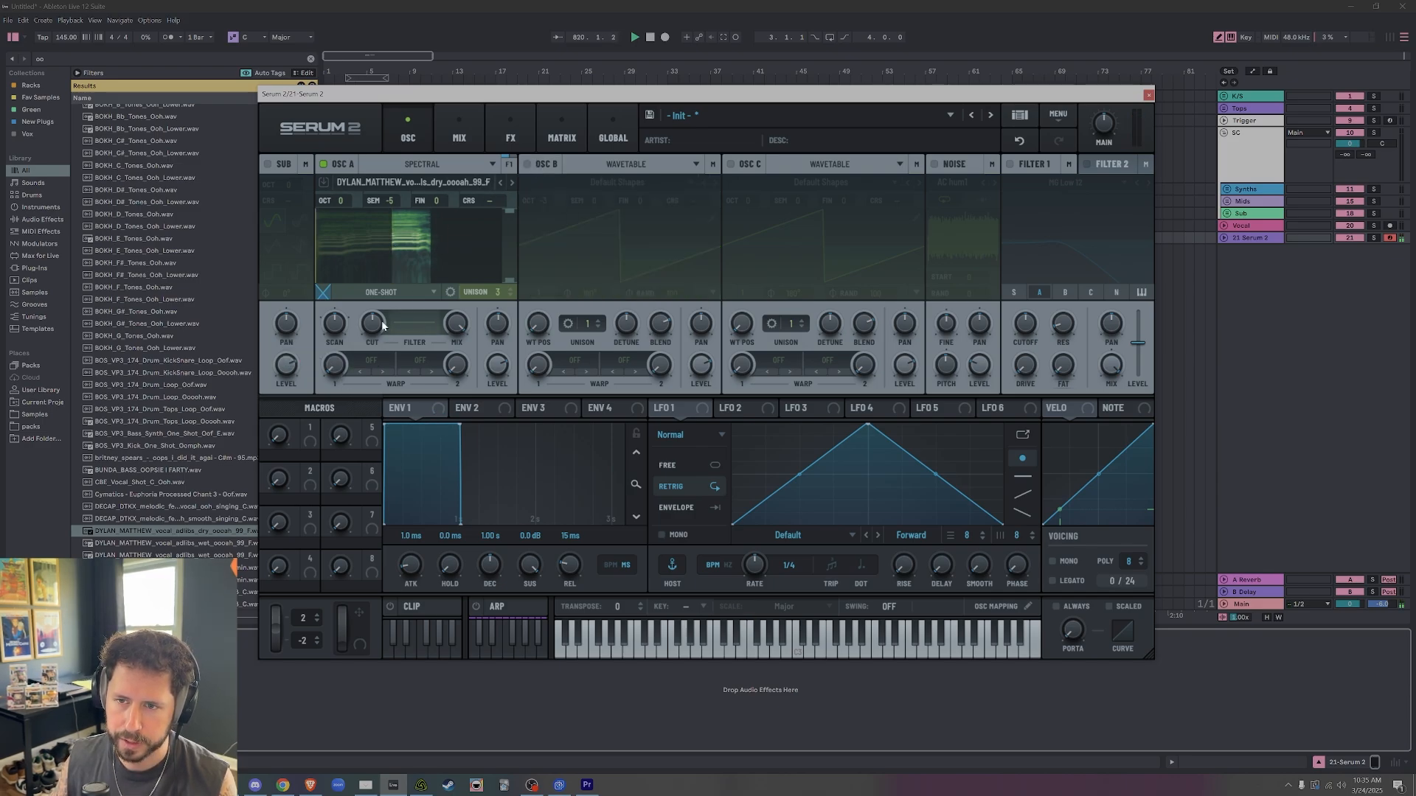
key(f)
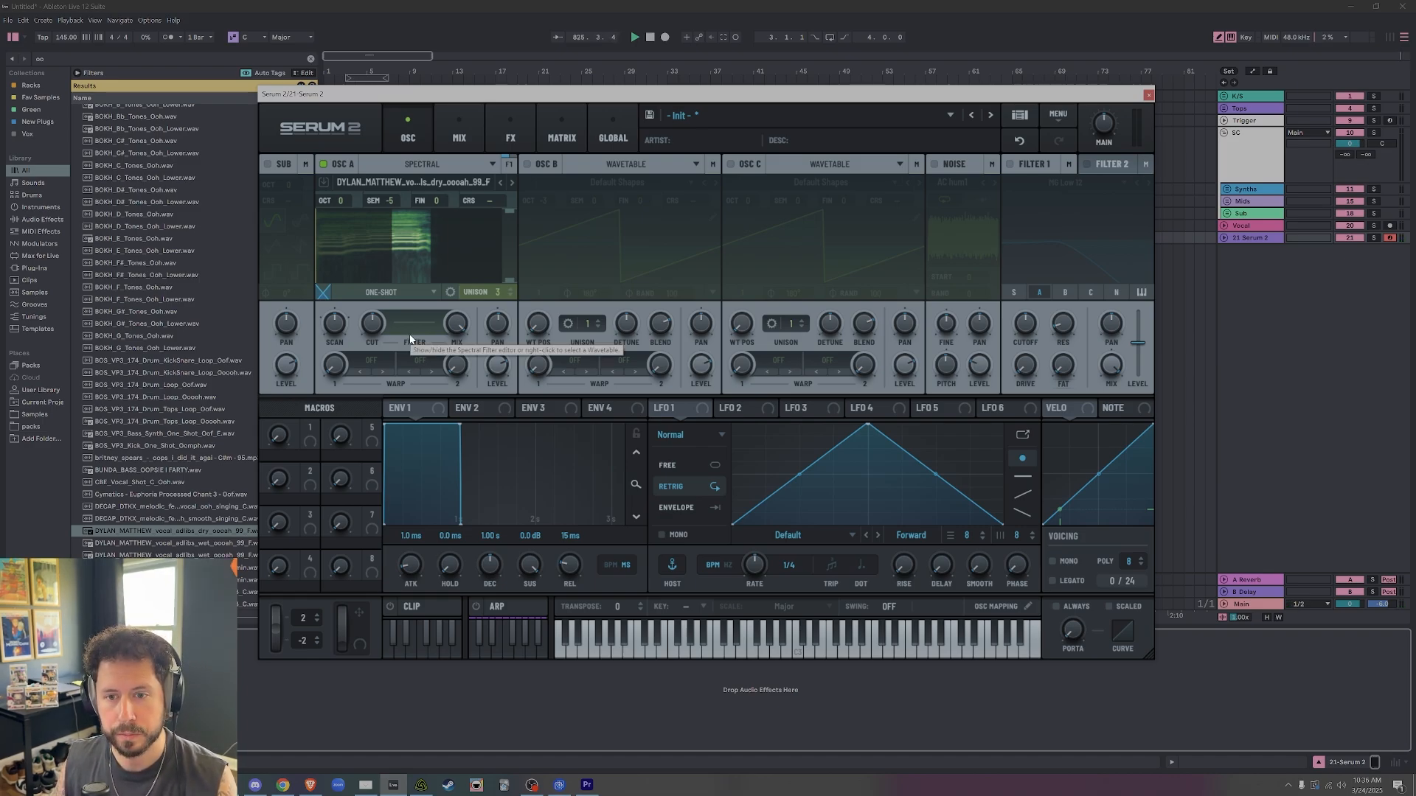
Try different scan rates on oscillator A, including about 64 %, while playing notes.
mouse_move(347, 316)
key(f)
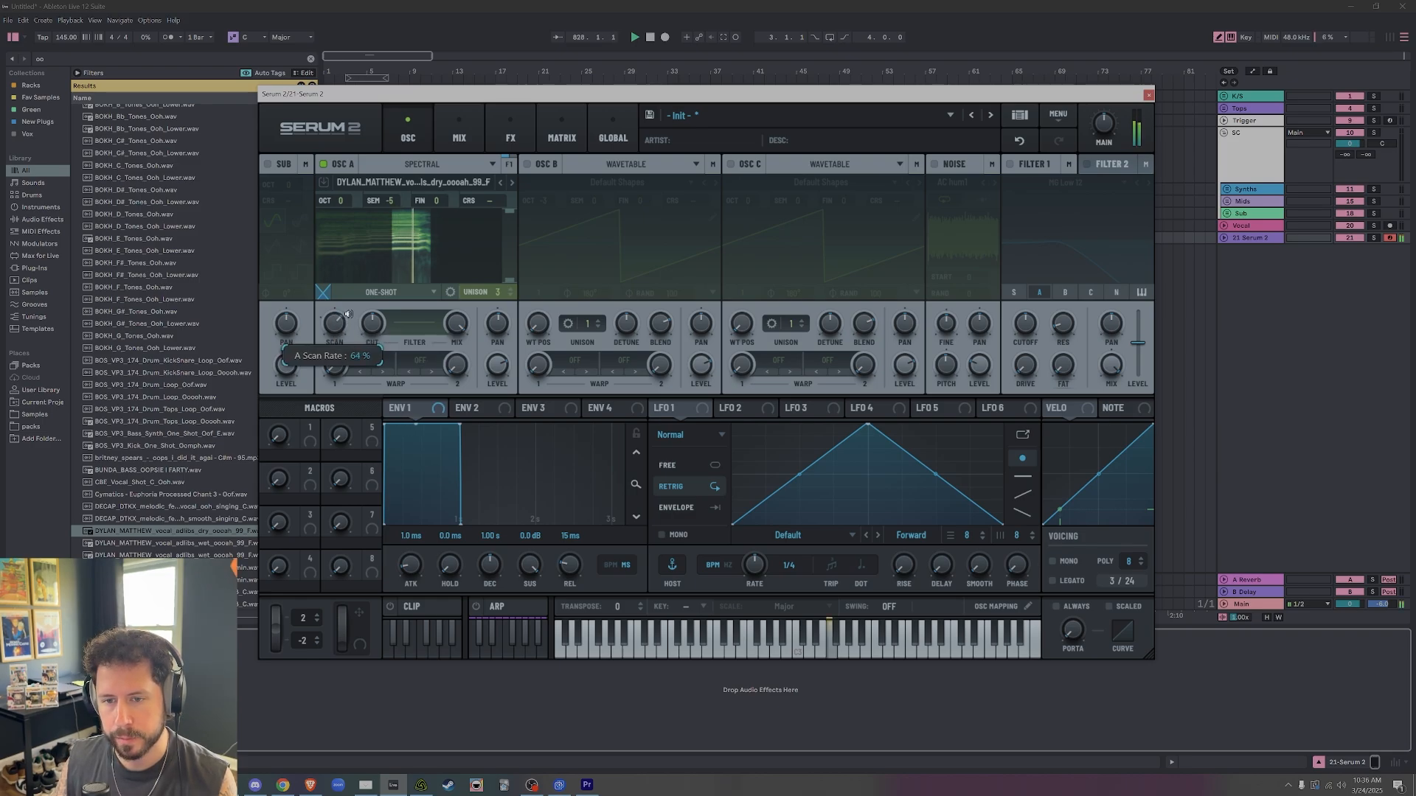
mouse_move(347, 315)
mouse_down()
mouse_move(371, 281)
mouse_move(368, 317)
mouse_up()
key(f)
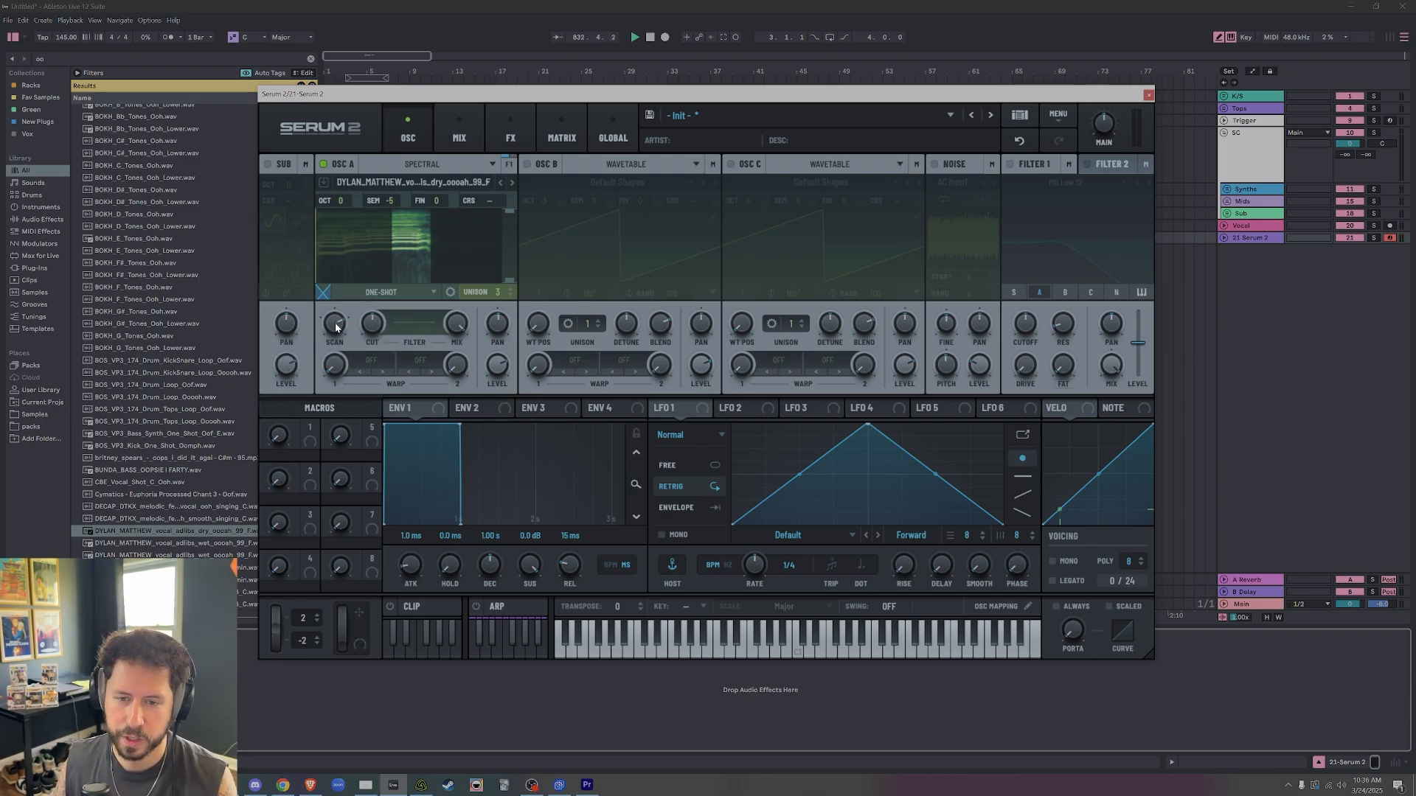
drag(334, 323, 323, 404)
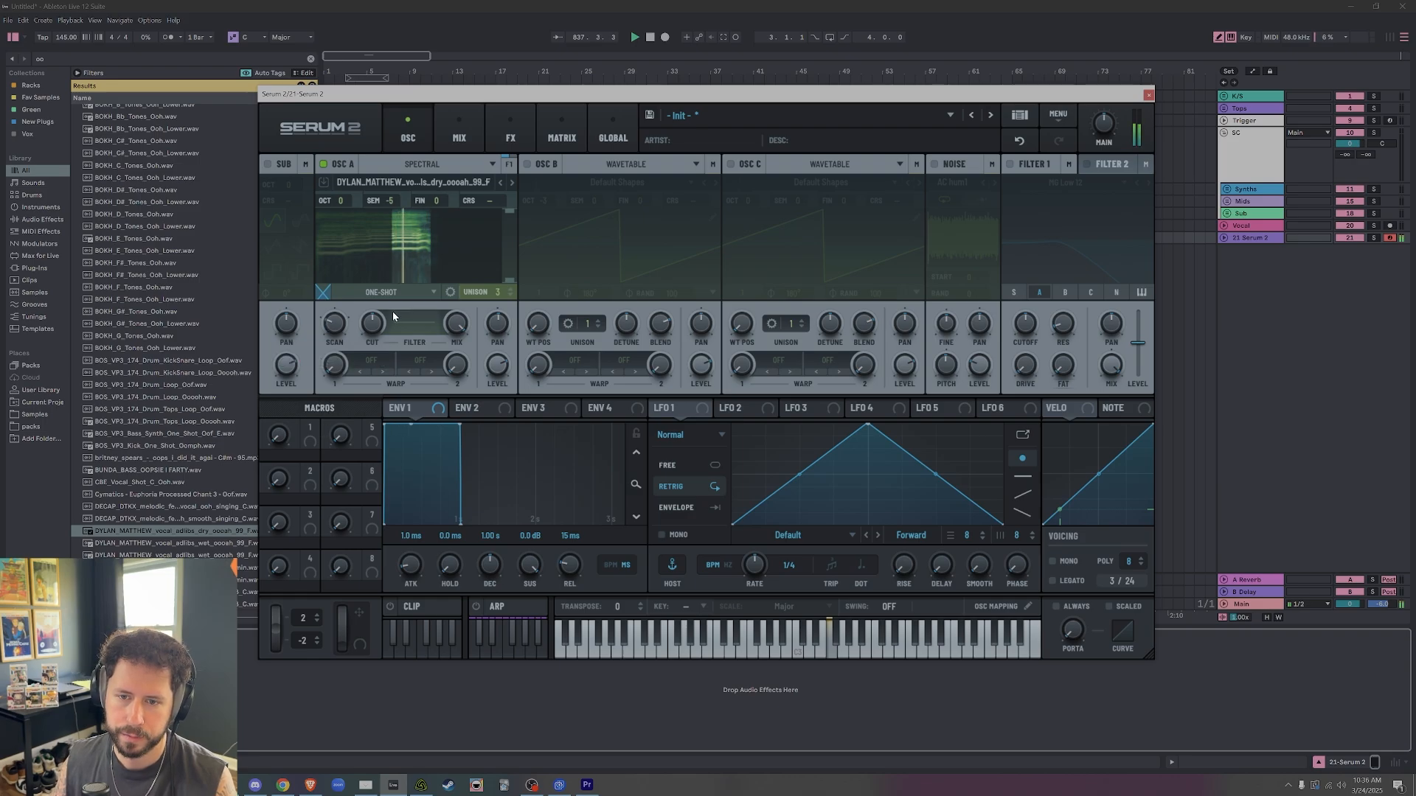
Try oscillator A in Fwd Loop mode while varying its scan rate around 34 %.
click(391, 292)
click(354, 326)
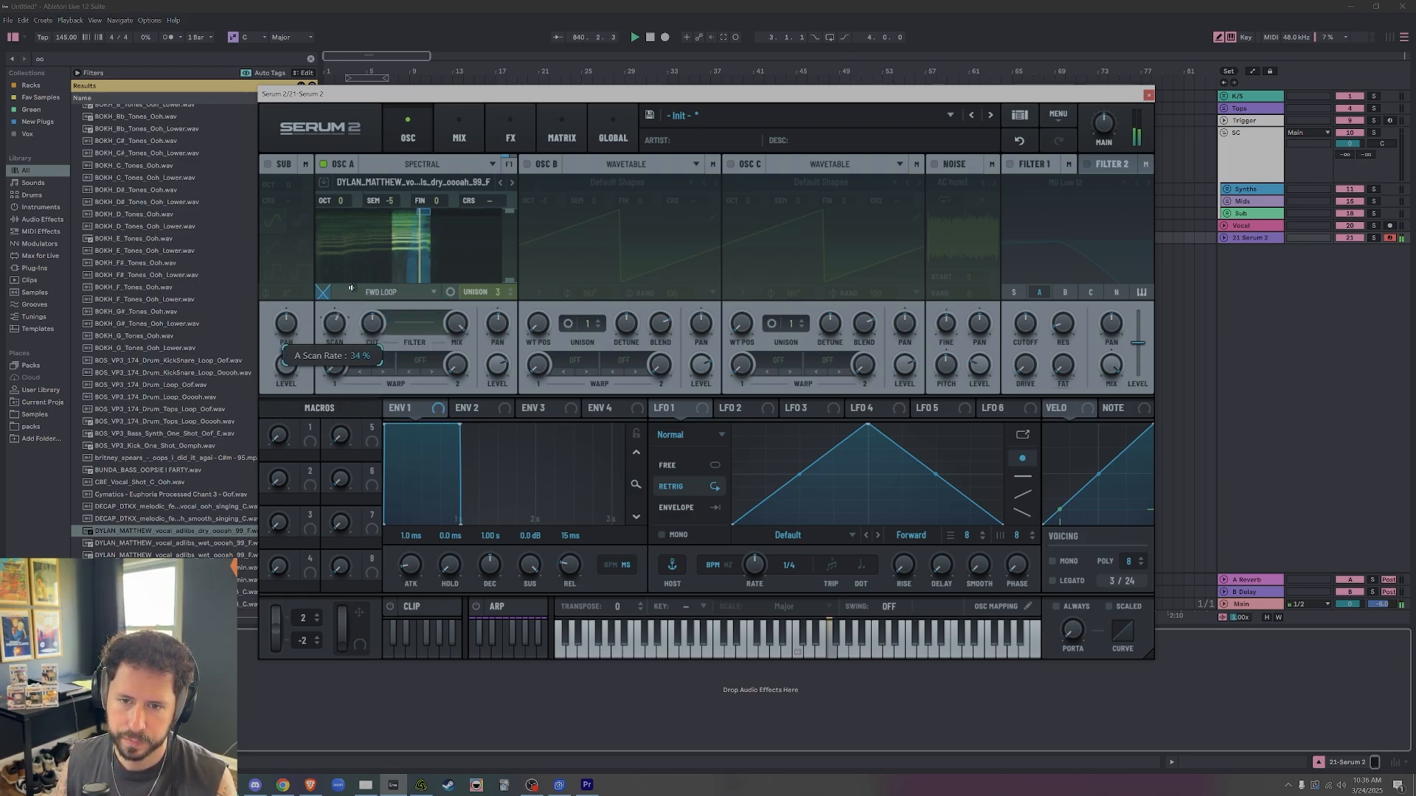
drag(351, 289, 353, 298)
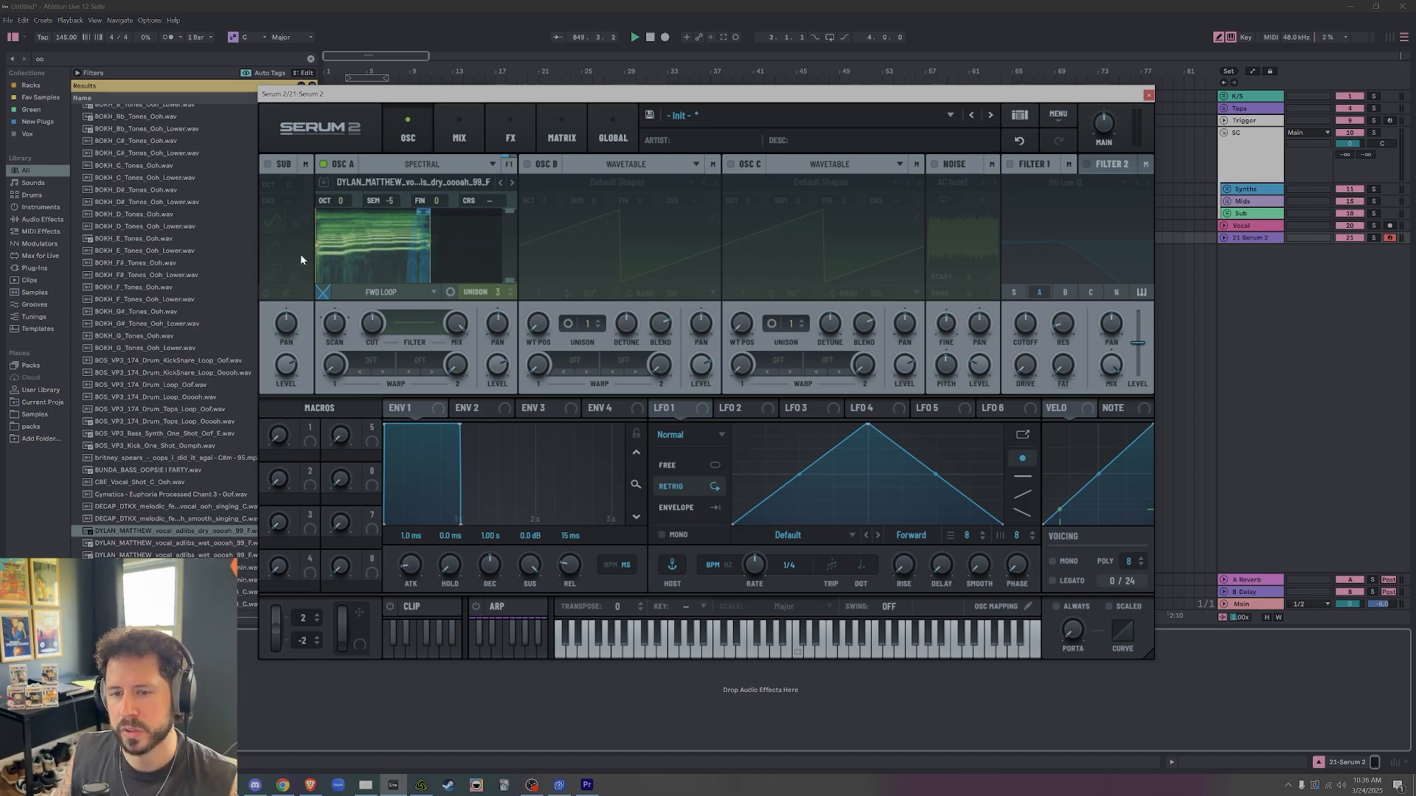
Return oscillator A to One-shot playback and readjust its scan rate.
click(404, 292)
click(404, 305)
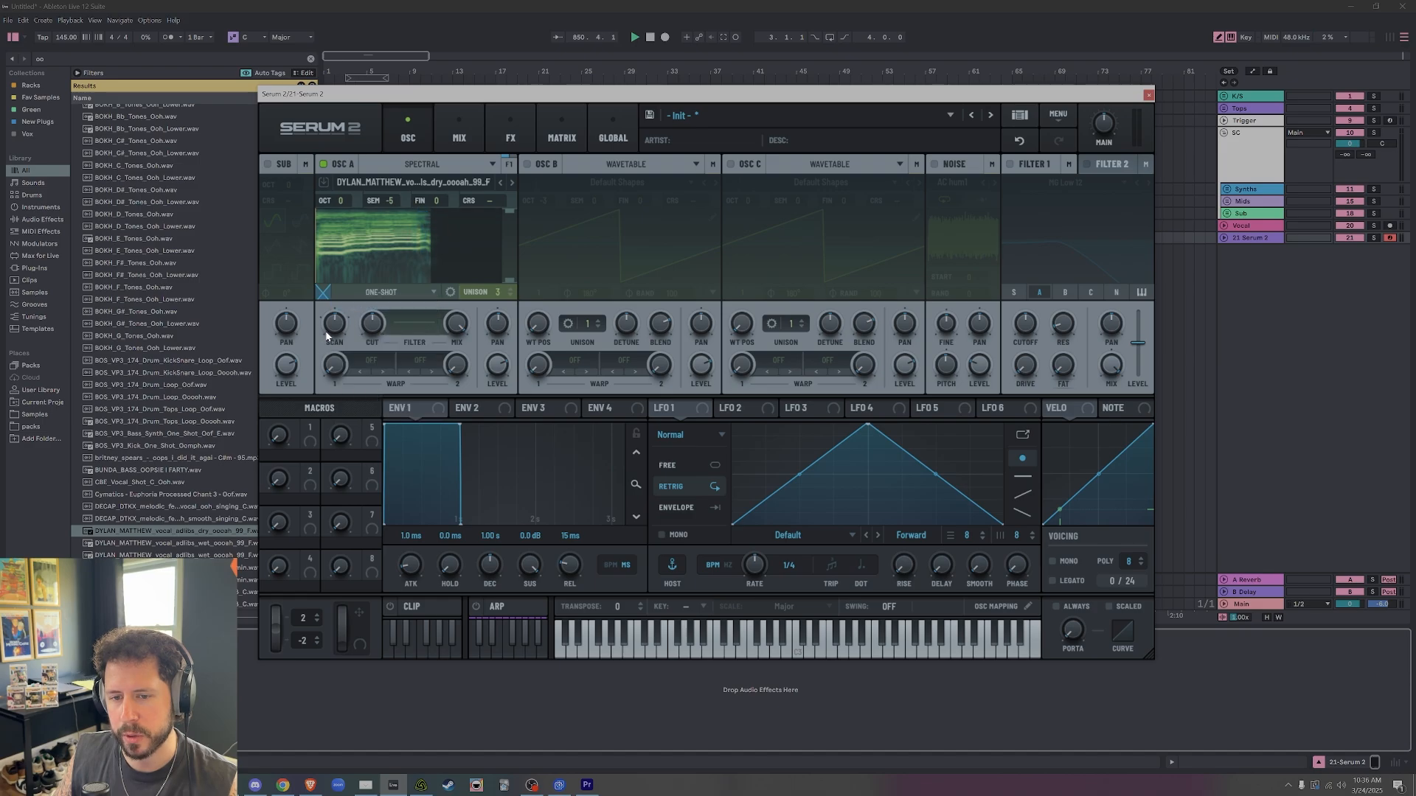
drag(331, 357, 330, 400)
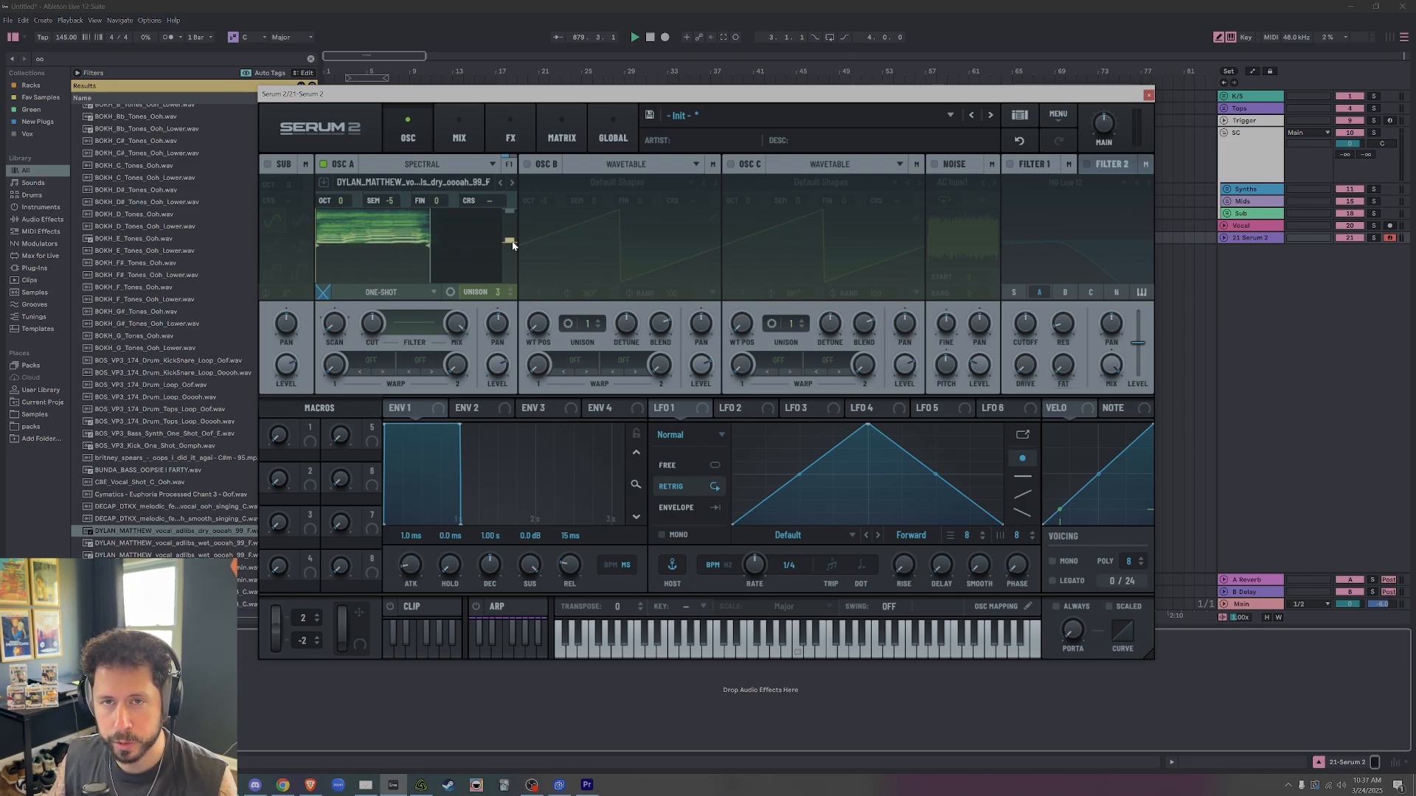
Restrict oscillator A's spectrum to a narrower frequency band and set its unison to 1 voice.
drag(511, 247, 509, 222)
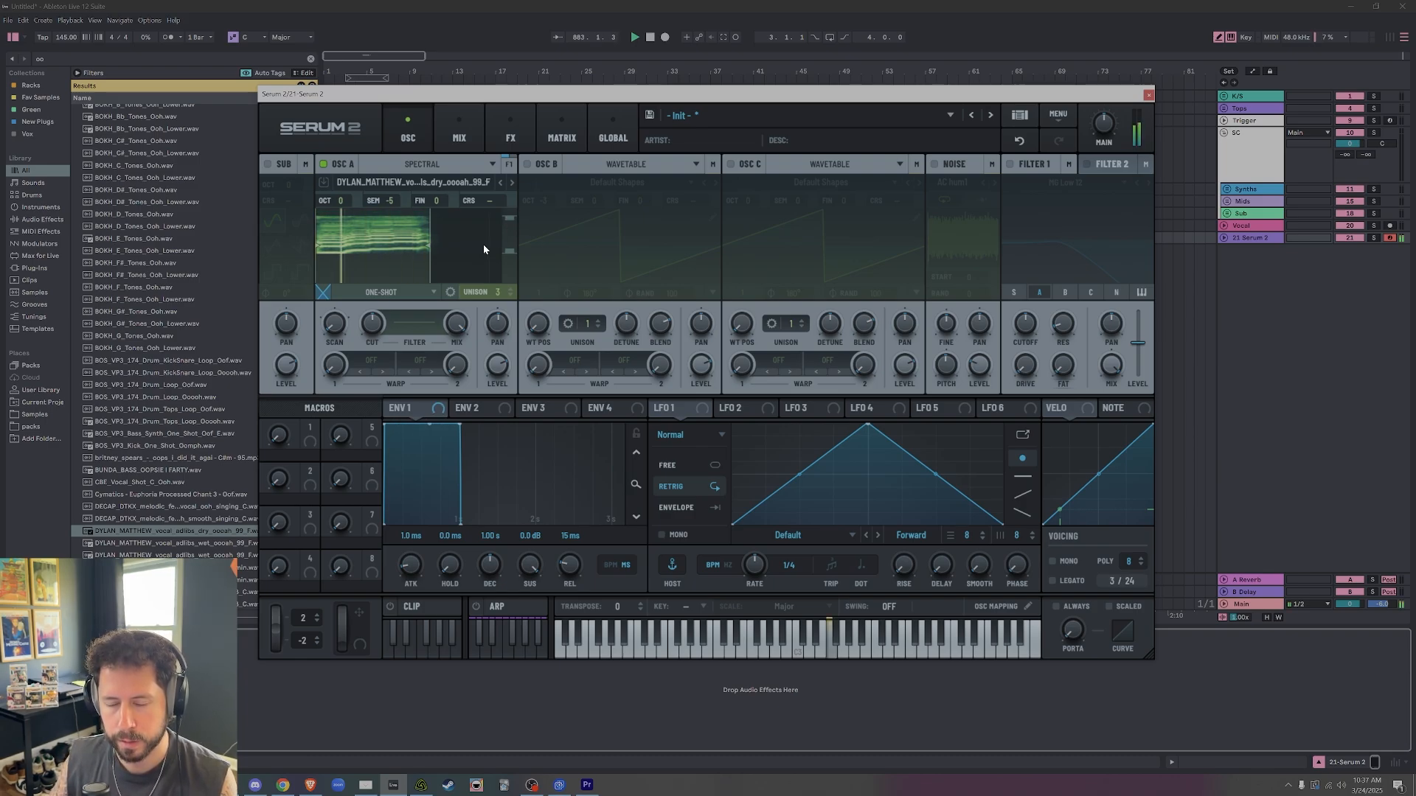
drag(499, 298, 509, 367)
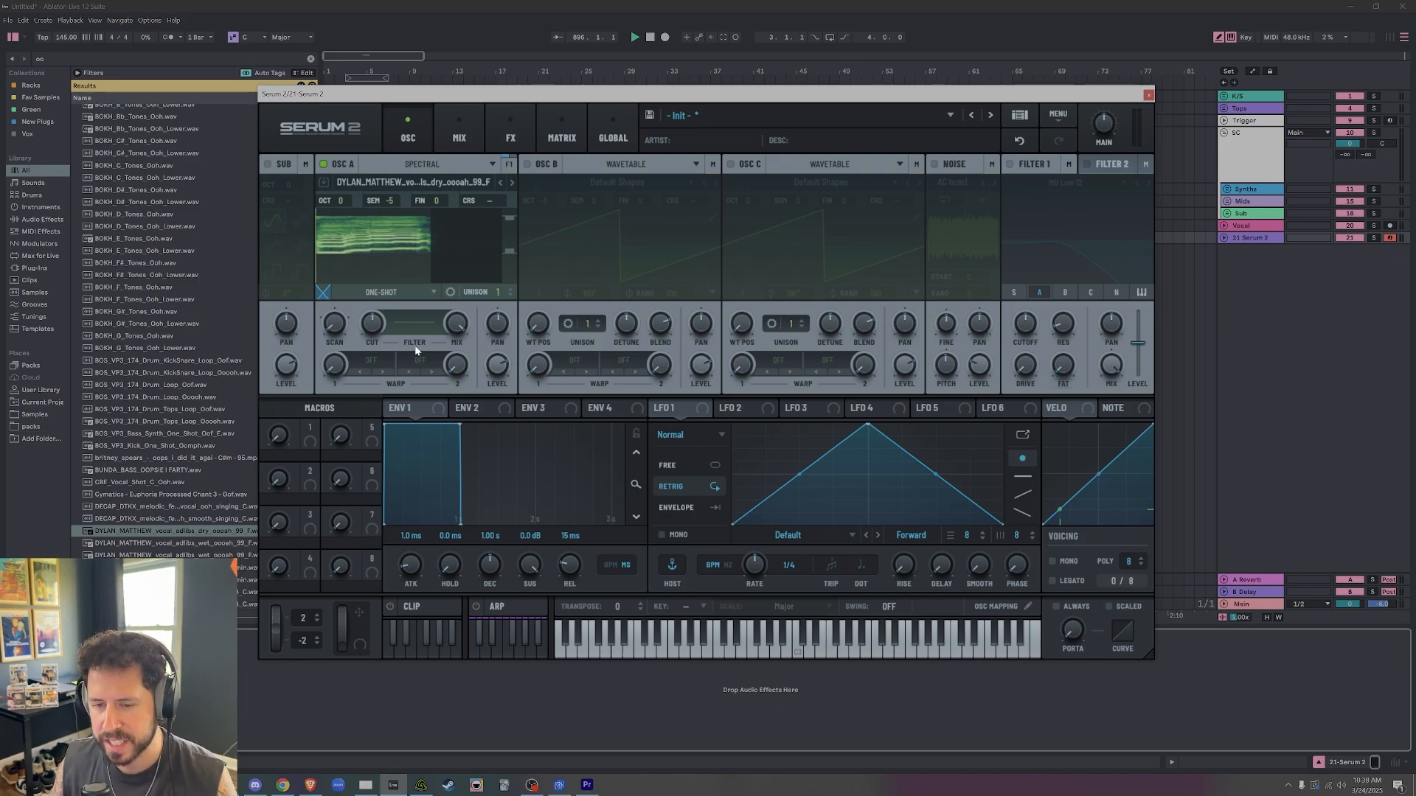
Try a custom spectral filter curve for oscillator A with a deep notch in the upper frequencies.
click(420, 324)
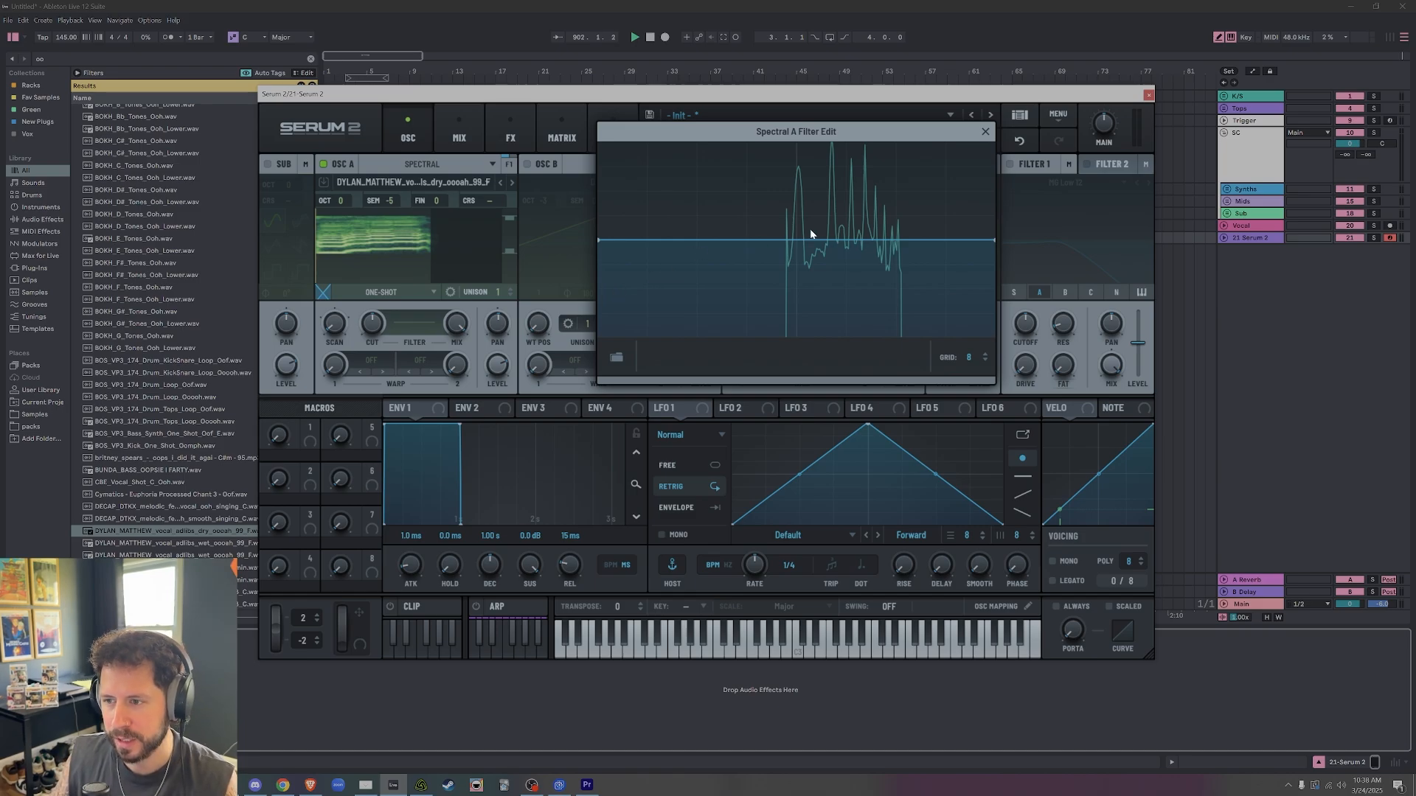
drag(914, 244, 923, 337)
drag(777, 295, 854, 211)
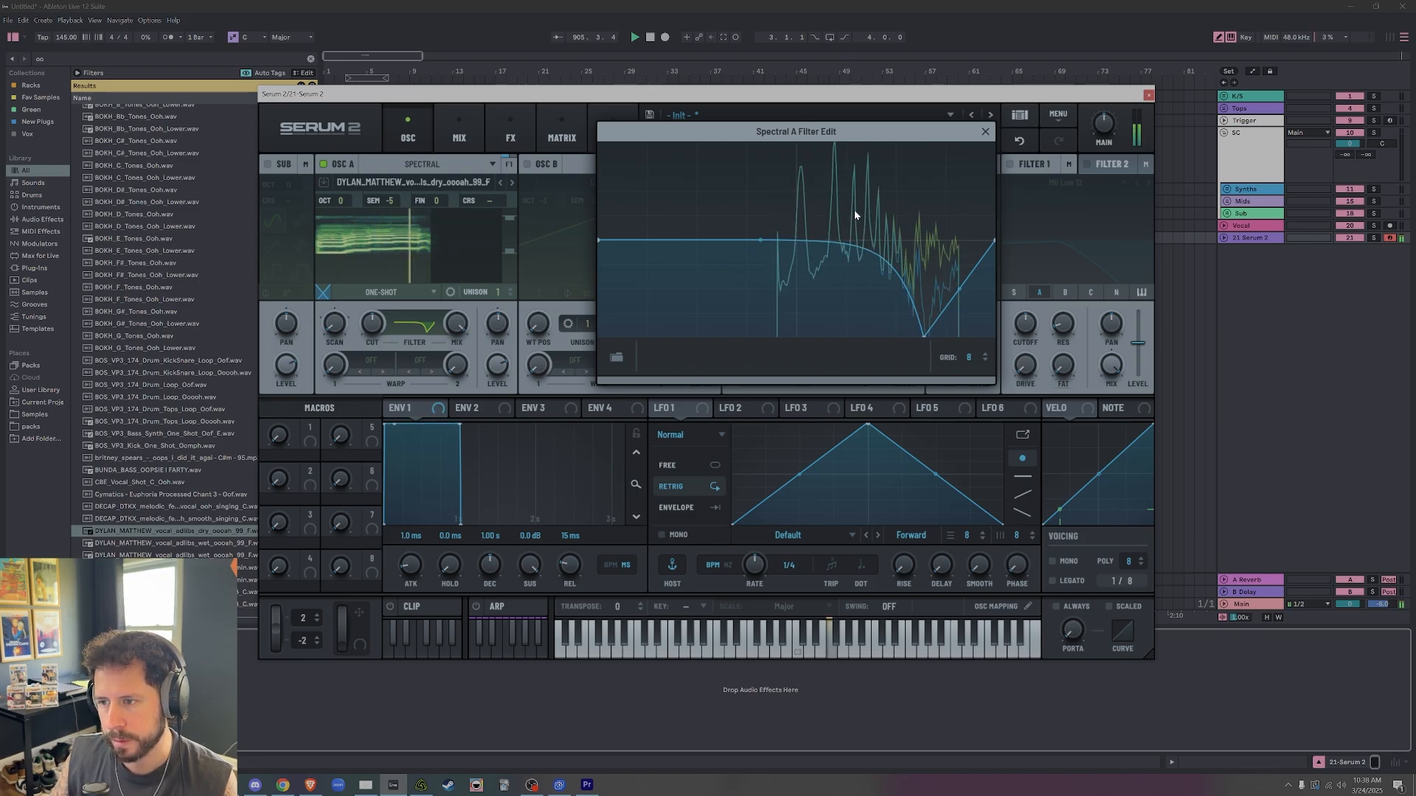
click(985, 131)
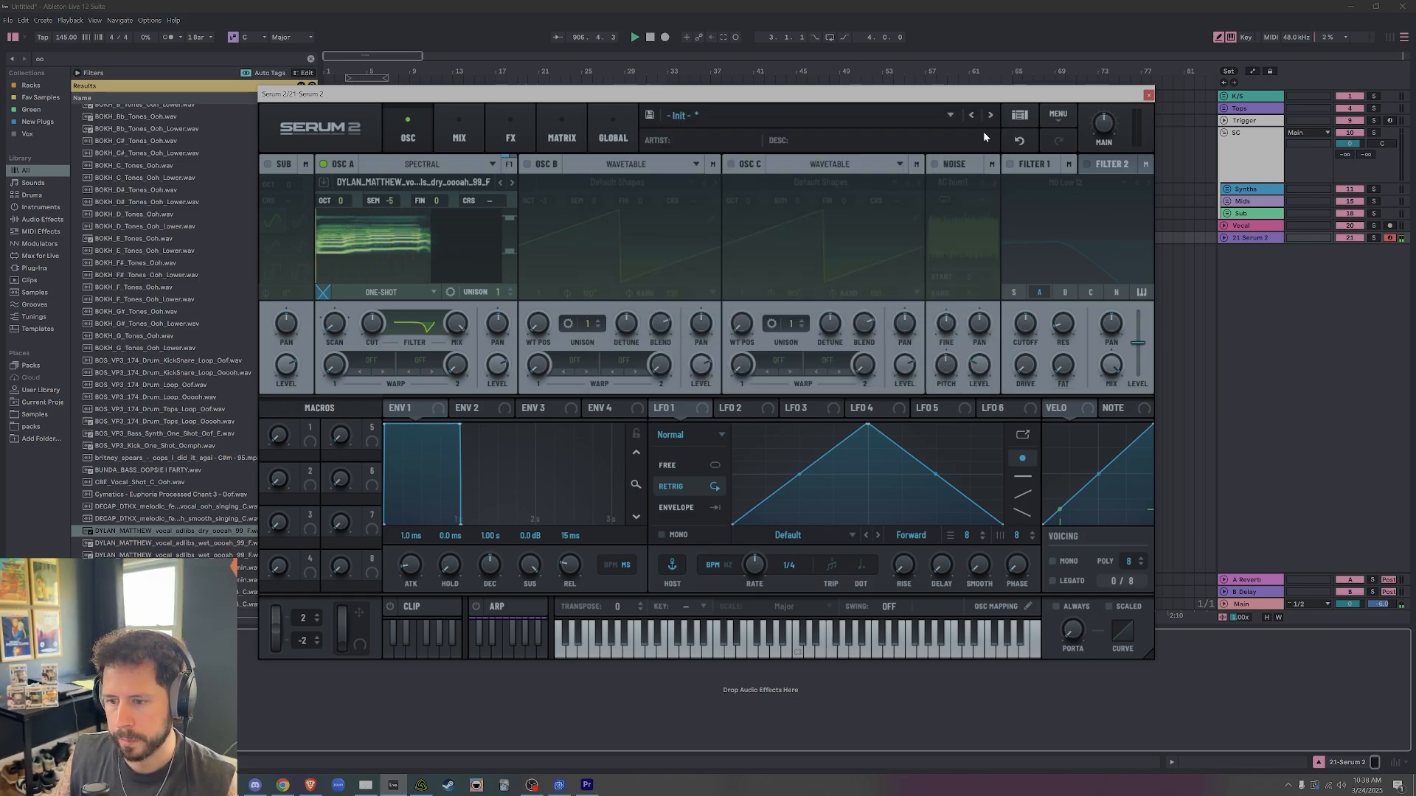
Try modulating oscillator A's spectral filter cutoff with LFO 1 while varying the filter mix.
drag(697, 408, 362, 358)
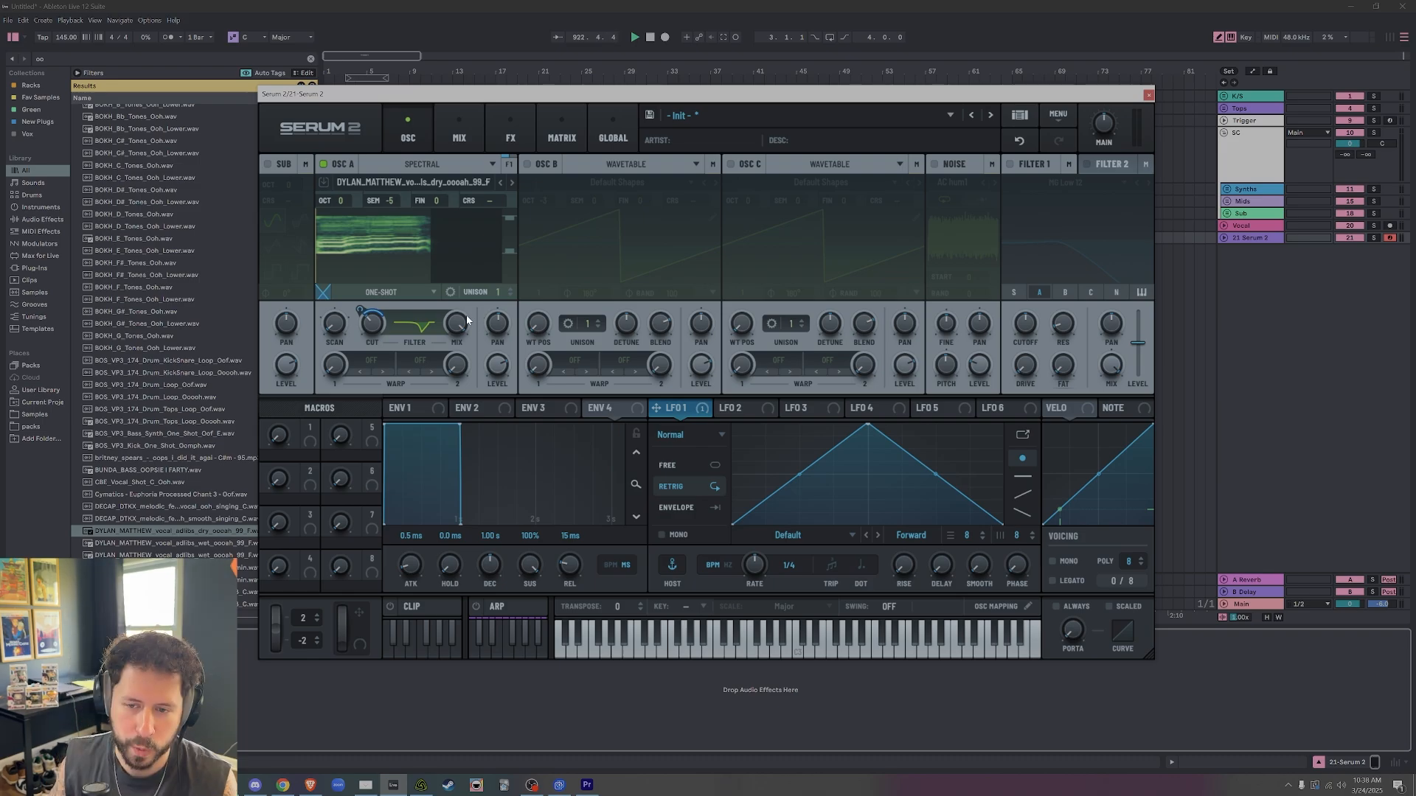
drag(457, 322, 421, 372)
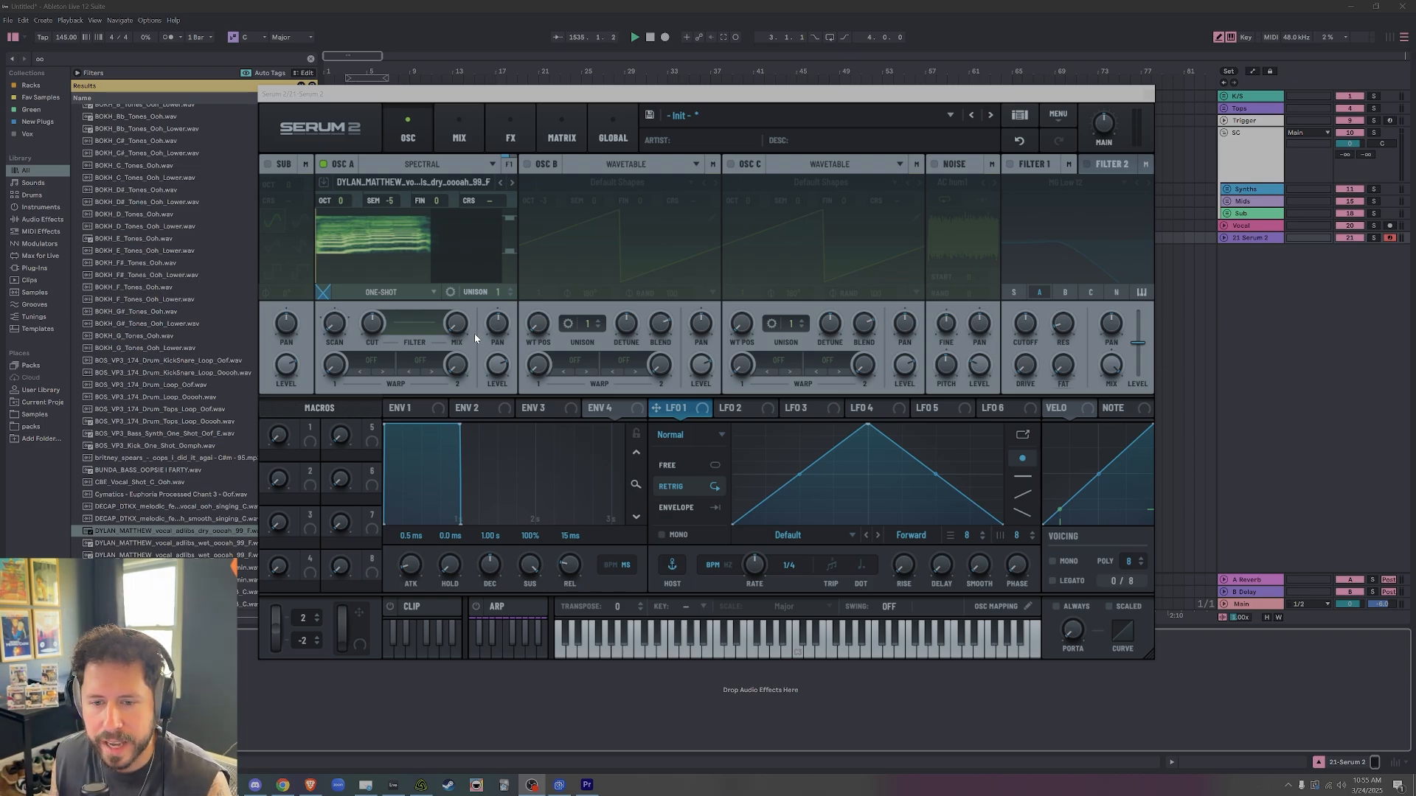
Try the spectral Detune +/- warp on the vocal sample in oscillator A with different warp amounts.
click(374, 360)
mouse_move(405, 390)
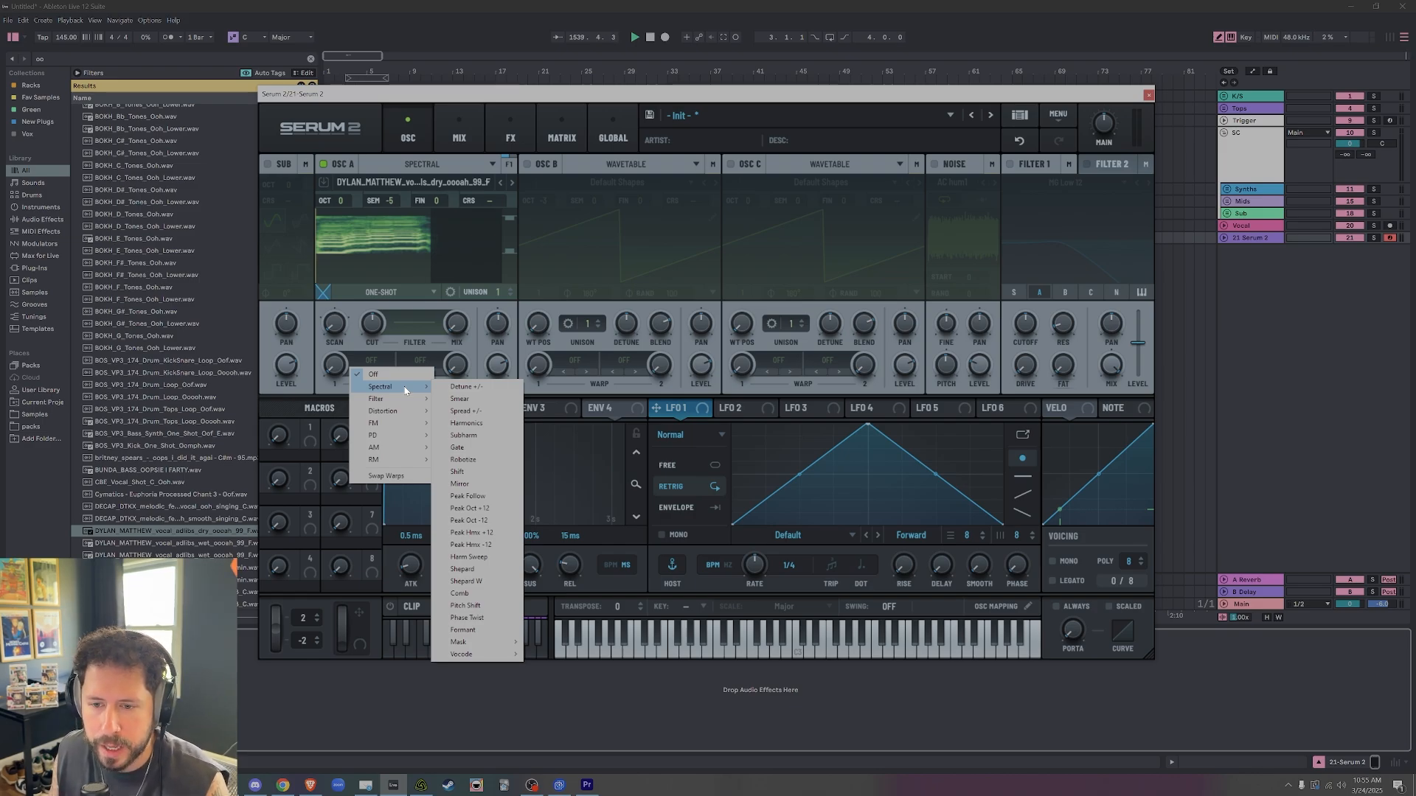
click(462, 388)
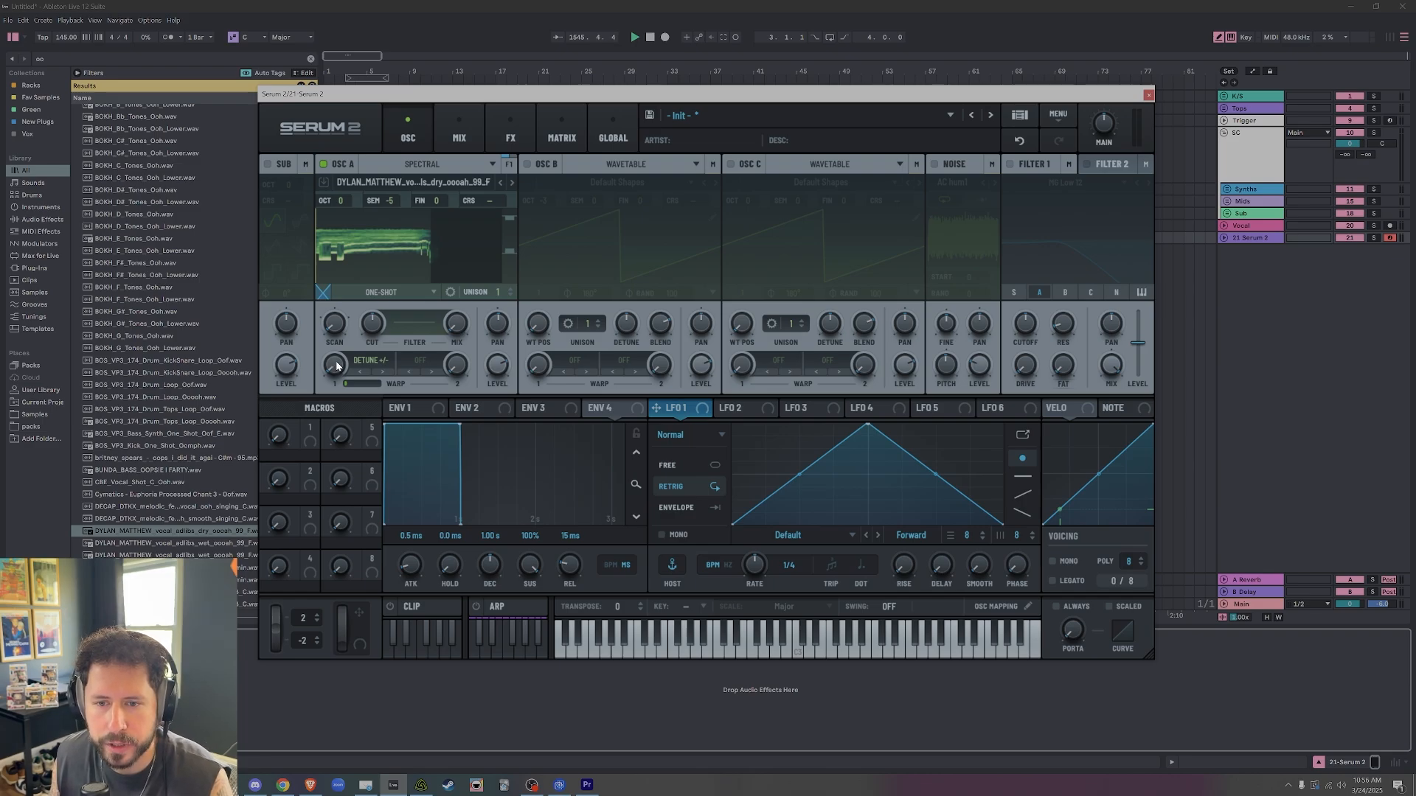
drag(336, 368, 367, 339)
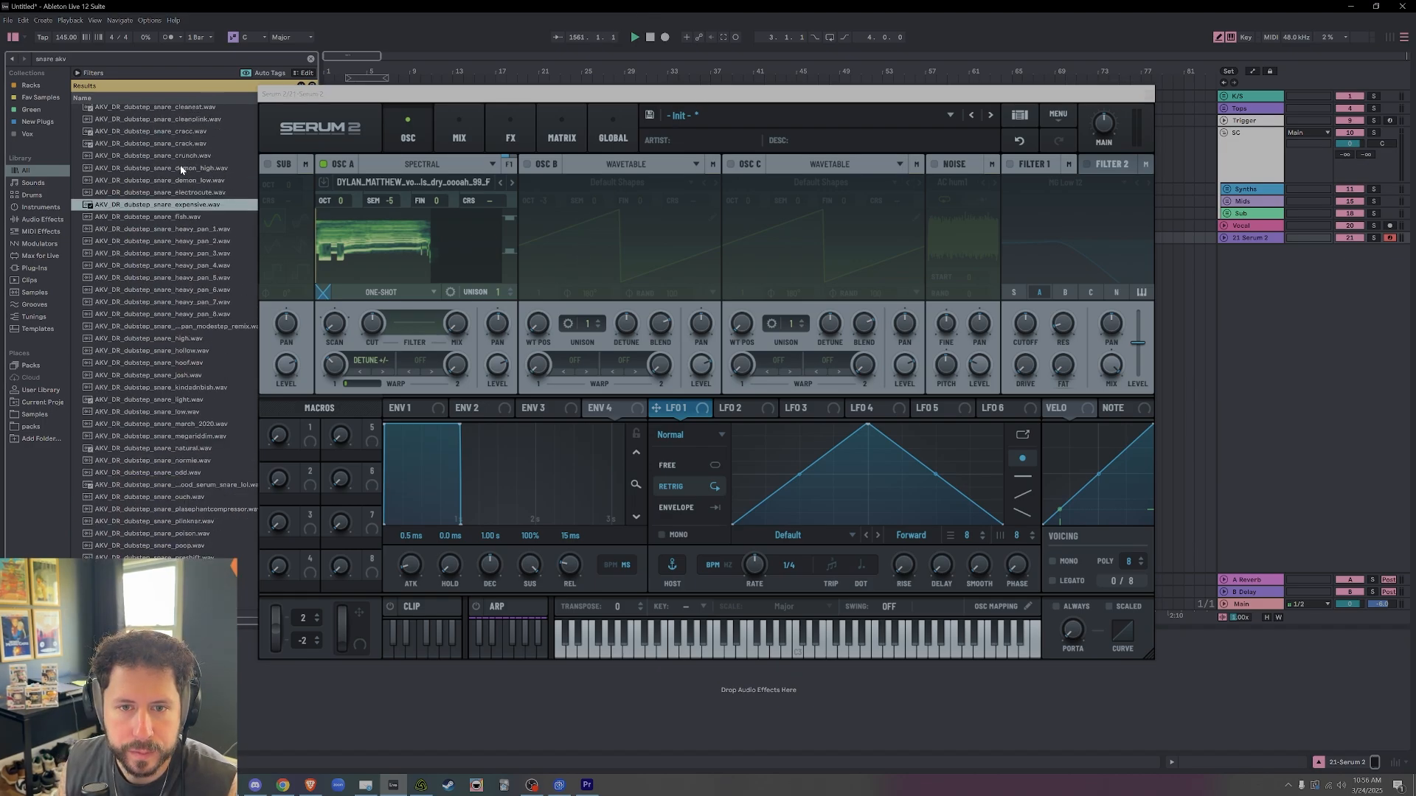
Search the sample library for "snare akv" and load AKV_DR_dubstep_snare_electrocute.wav into oscillator A.
click(179, 171)
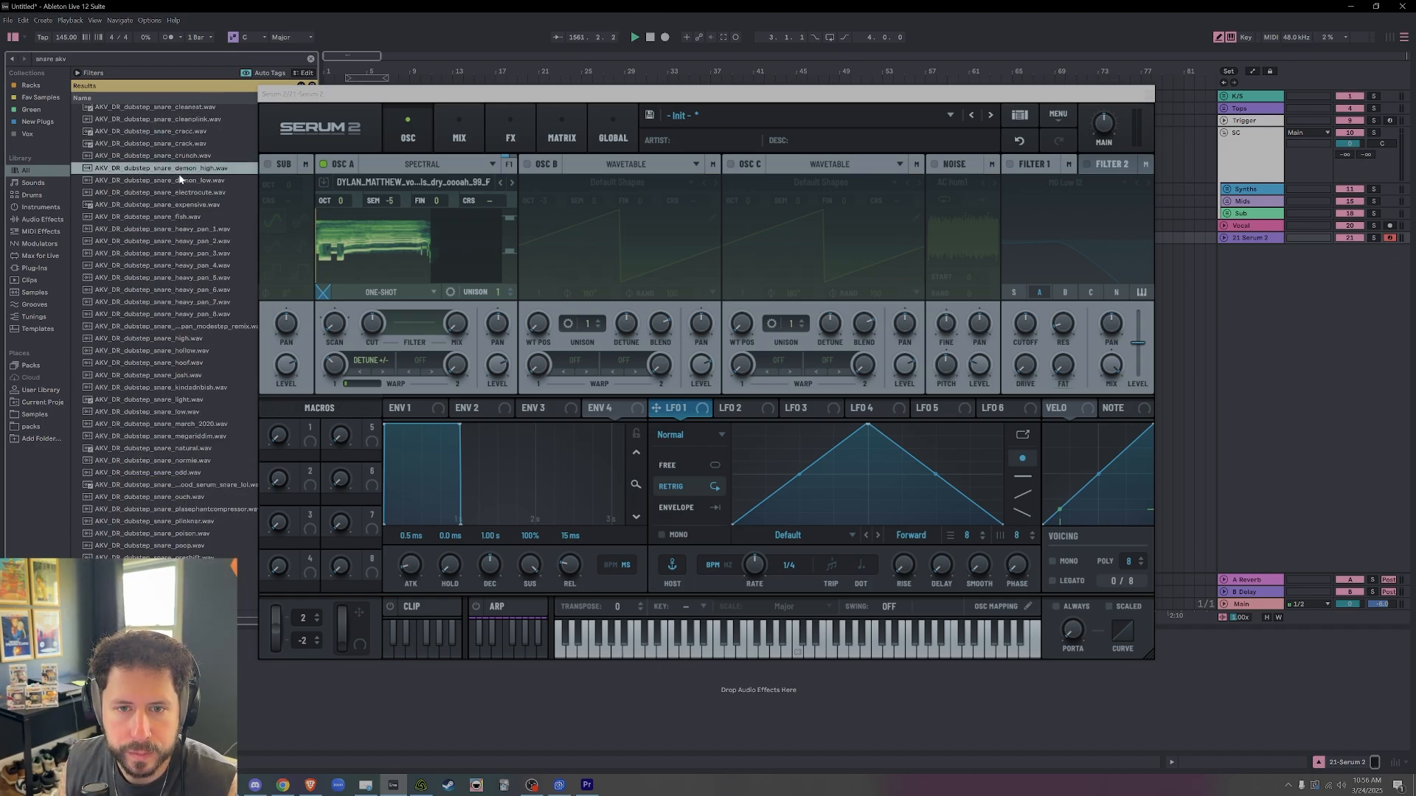
click(189, 192)
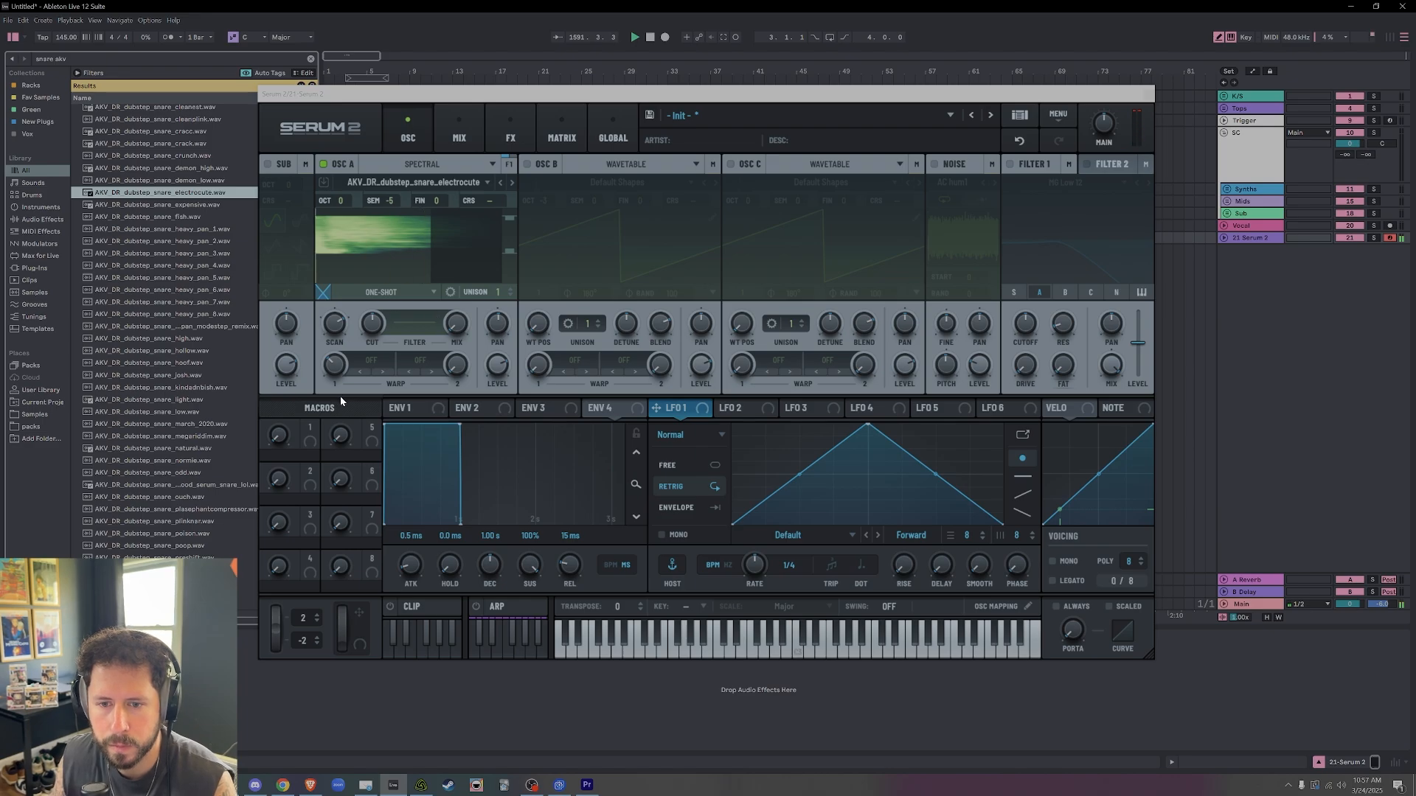
Try the spectral Detune +/- warp on the snare sample with different amounts and a scan rate around 42 %.
click(358, 363)
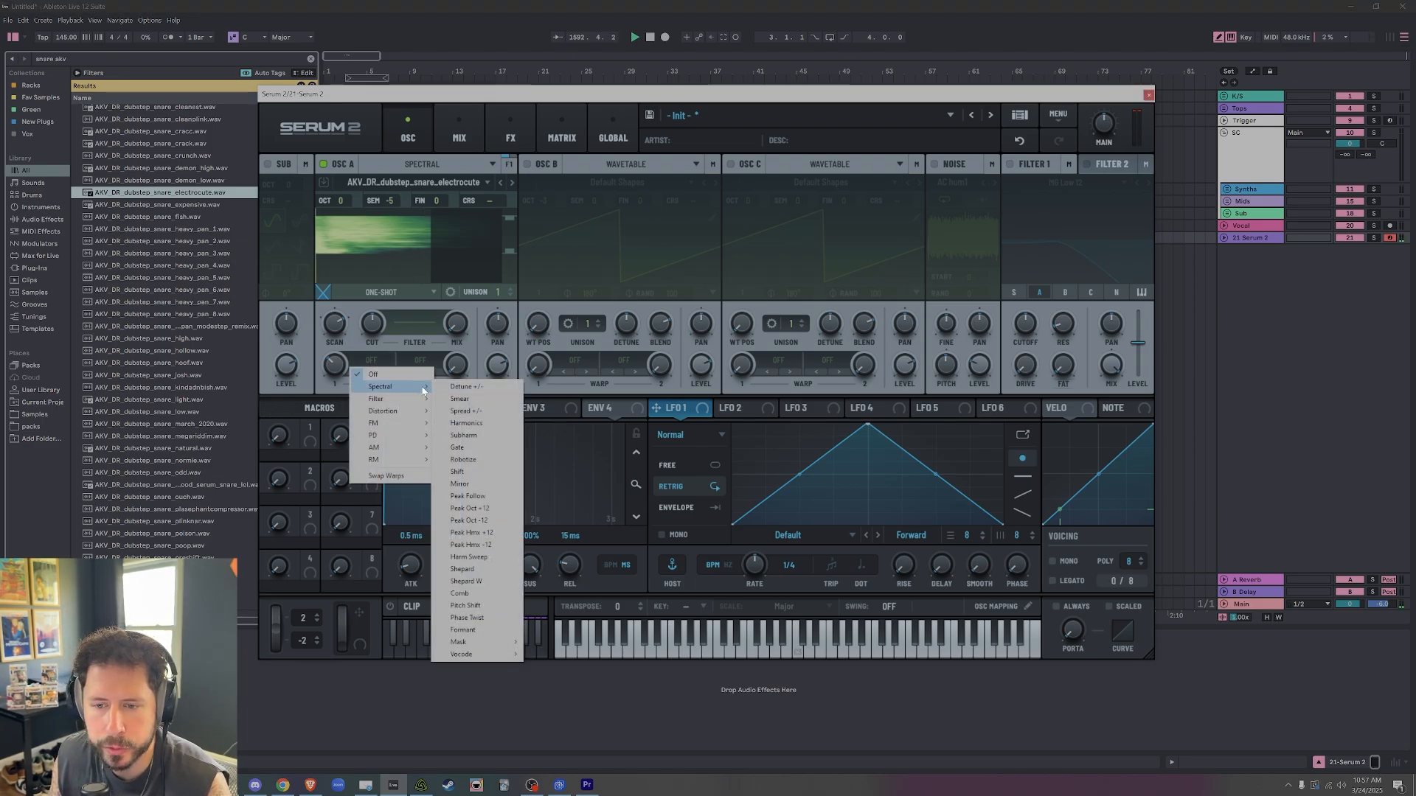
click(465, 386)
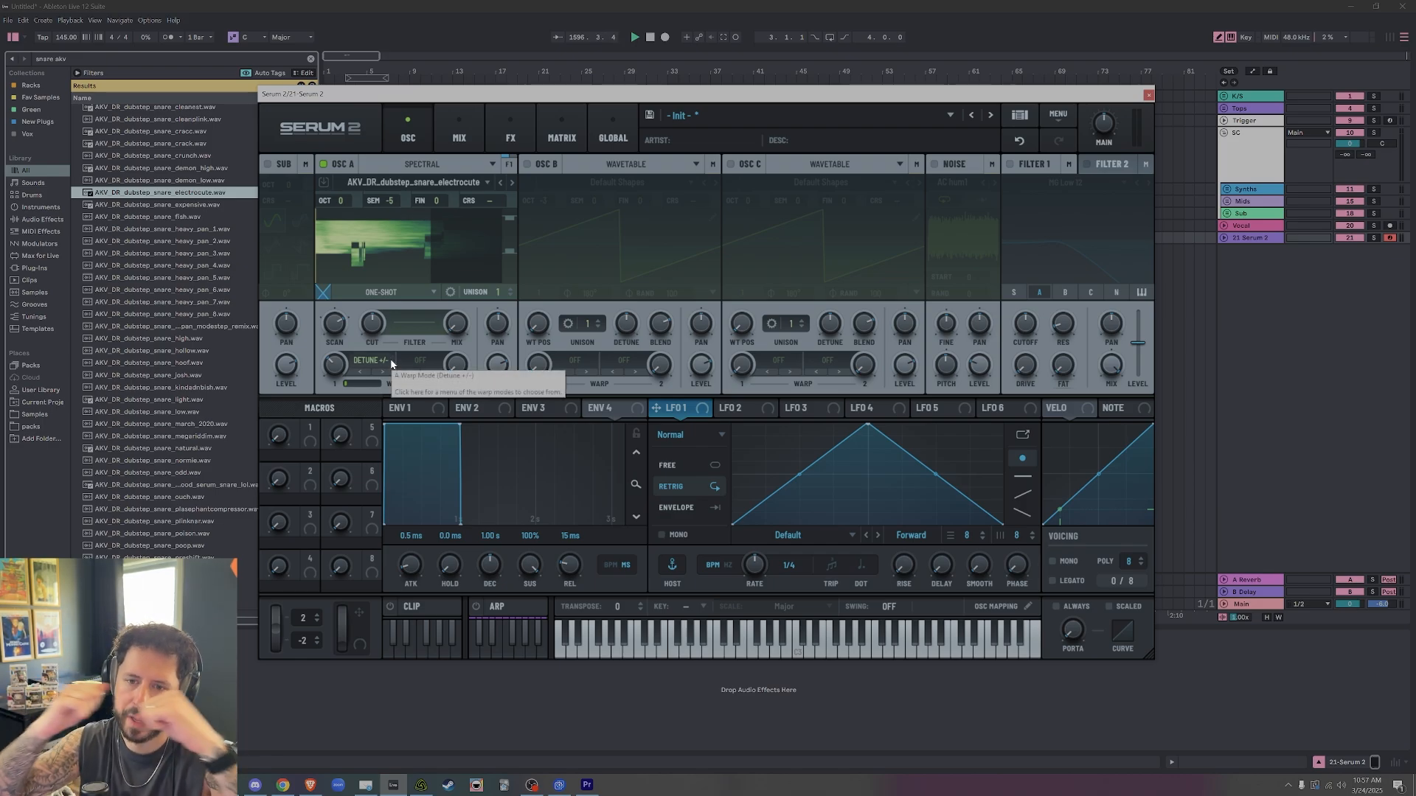
drag(377, 369, 361, 392)
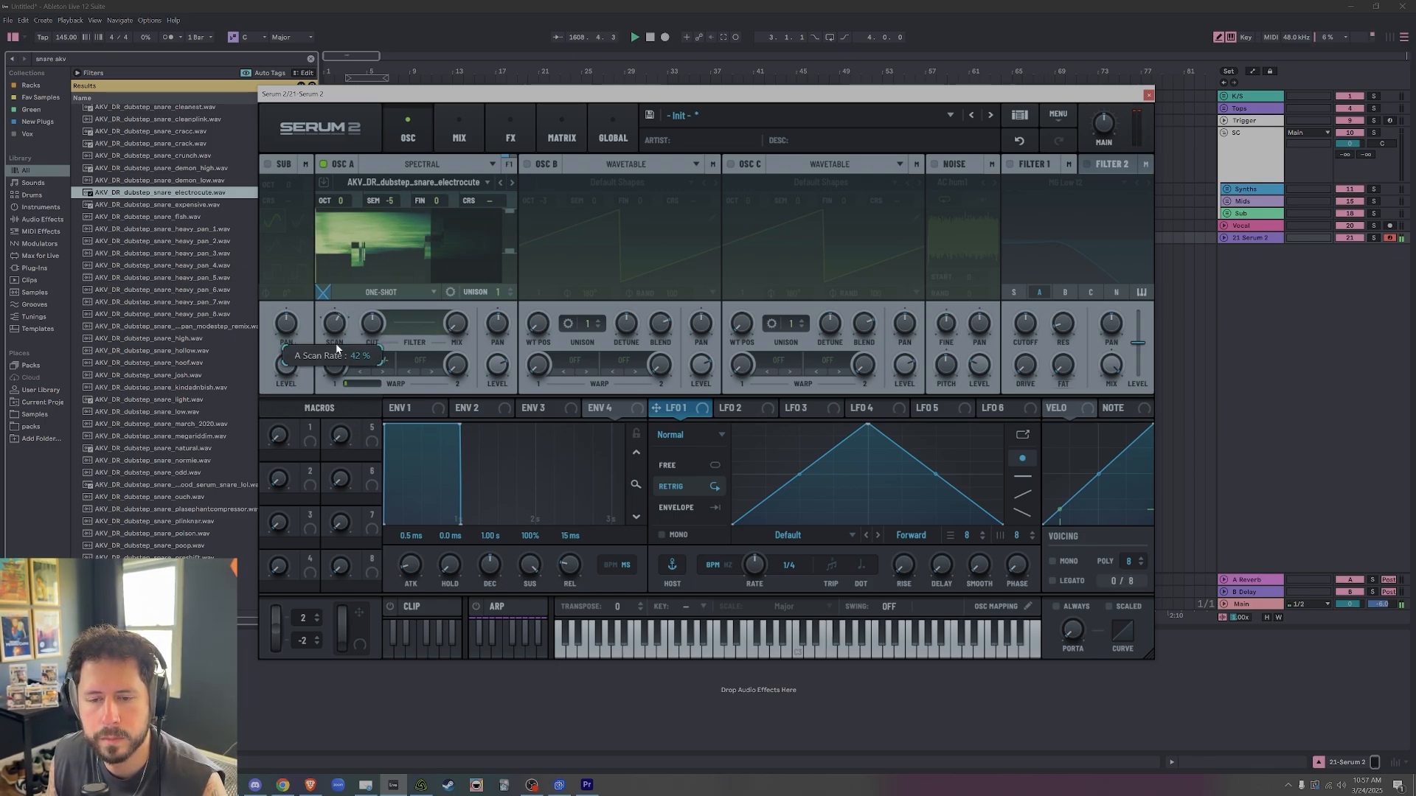
drag(347, 316, 341, 376)
Set oscillator A's first warp to Smear and try amounts including 35 % and 100 %.
click(381, 373)
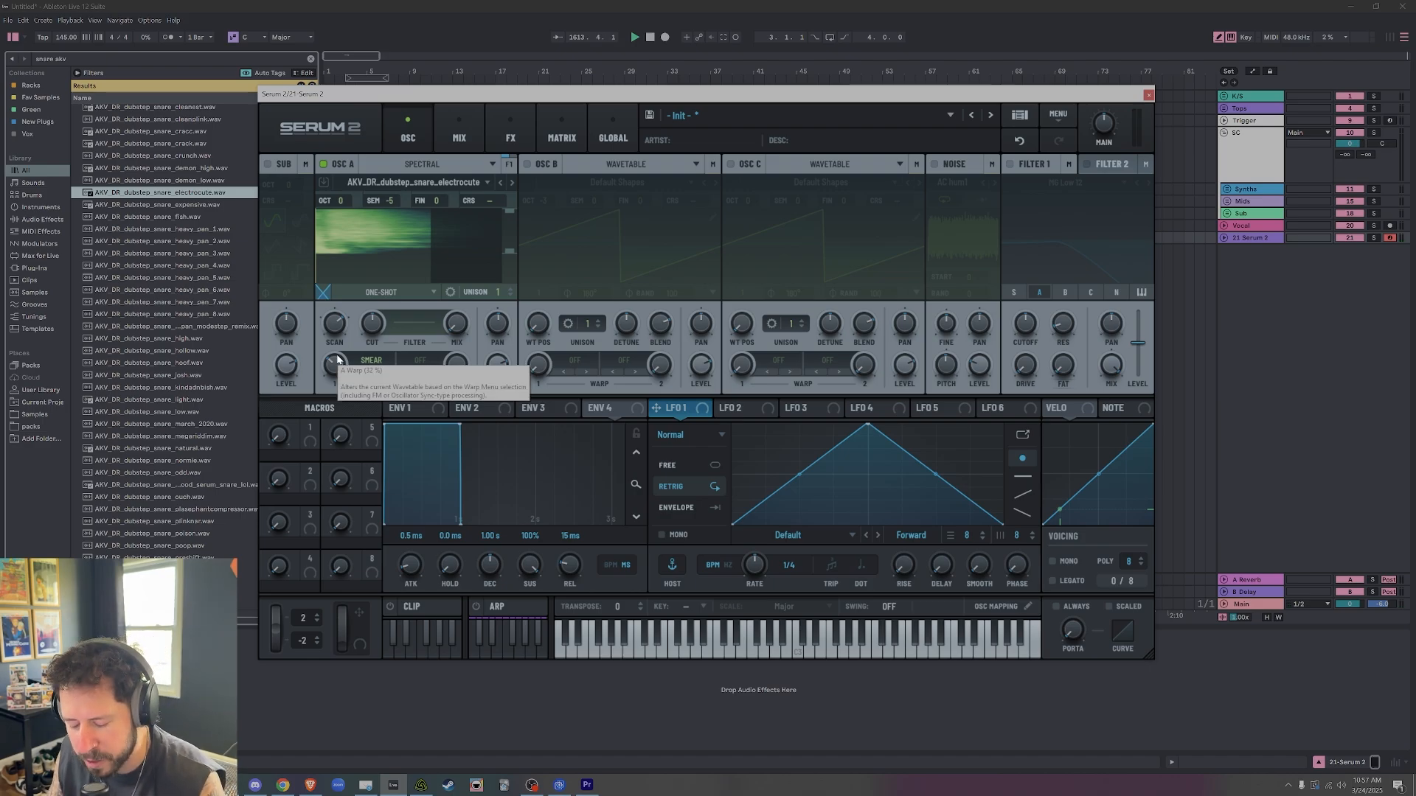
drag(337, 367, 337, 364)
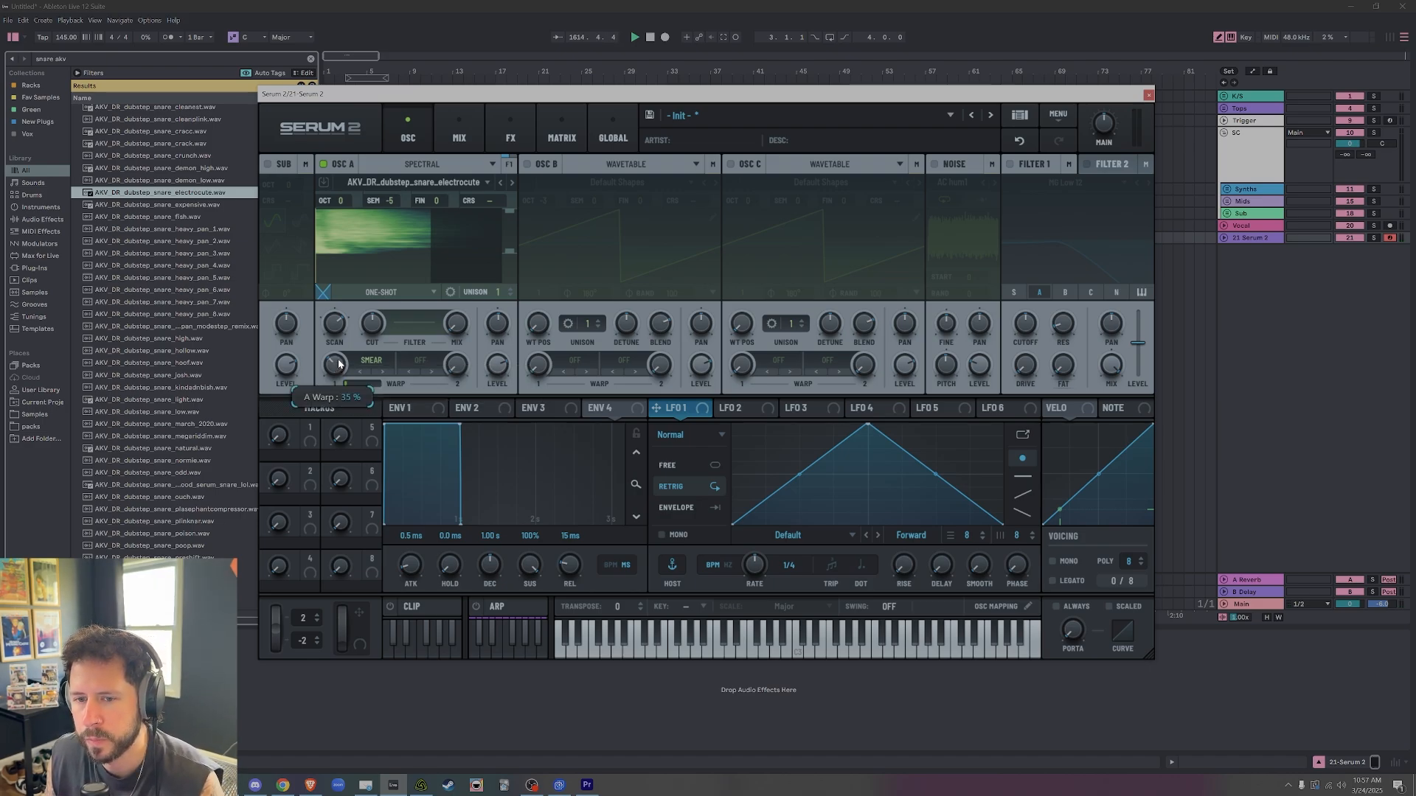
drag(351, 304, 355, 272)
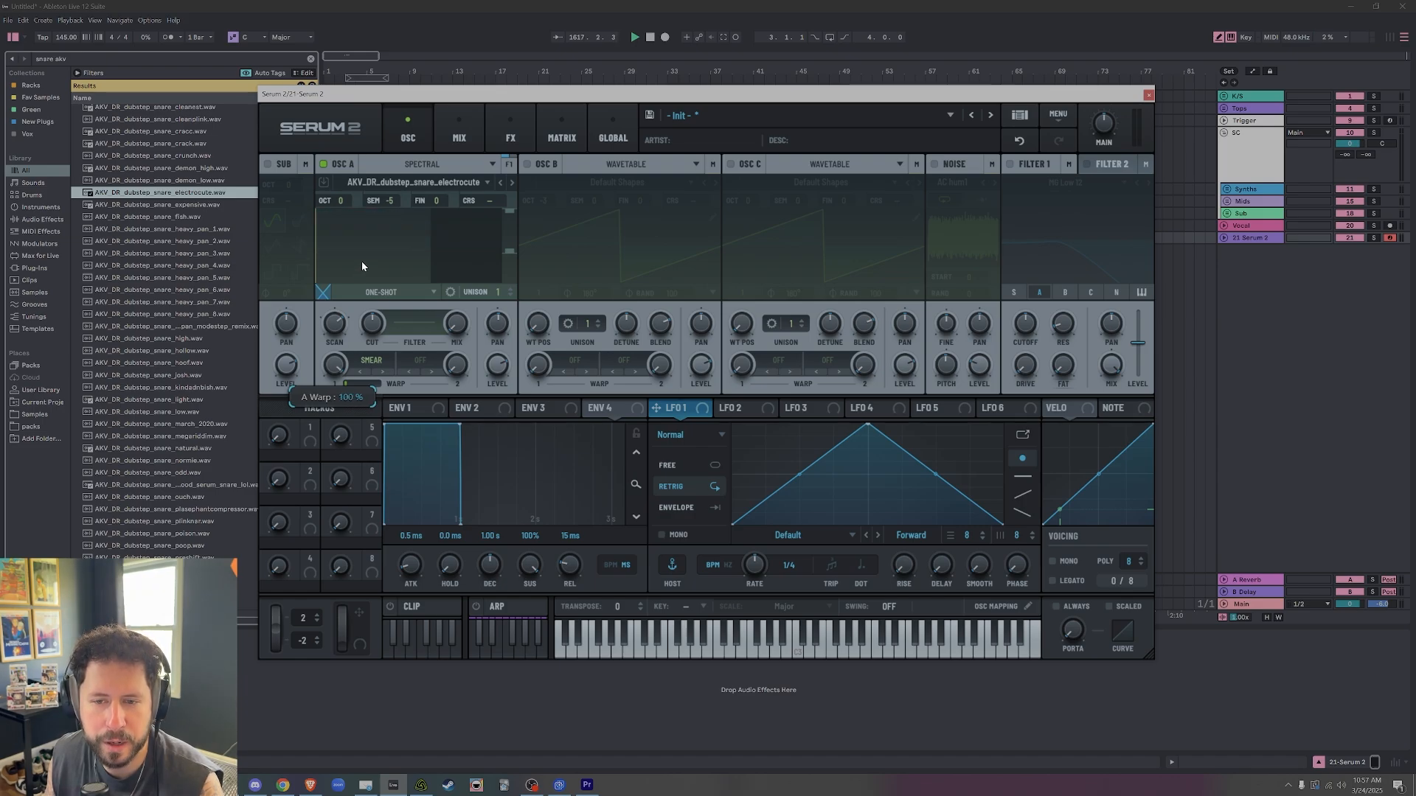
drag(361, 281, 366, 330)
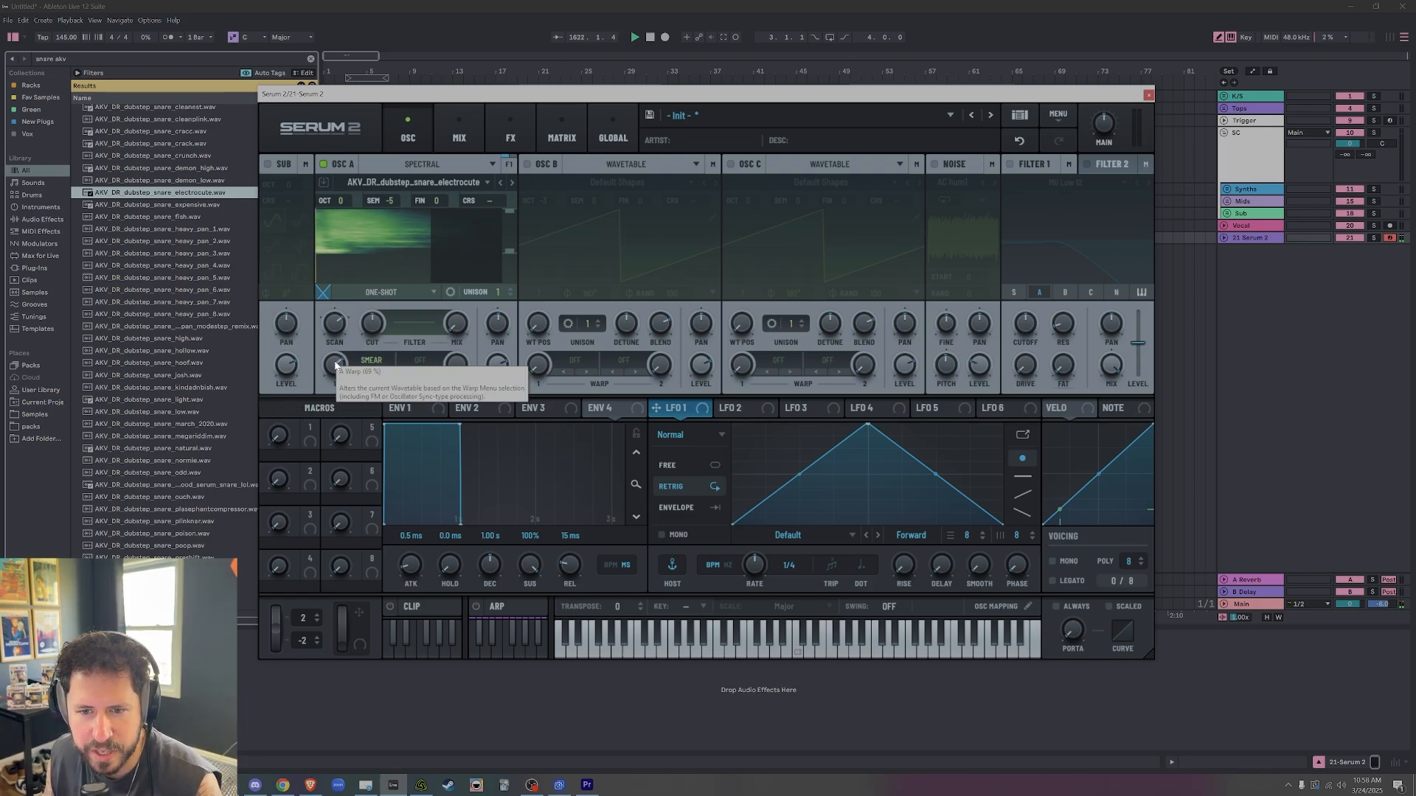
mouse_move(339, 364)
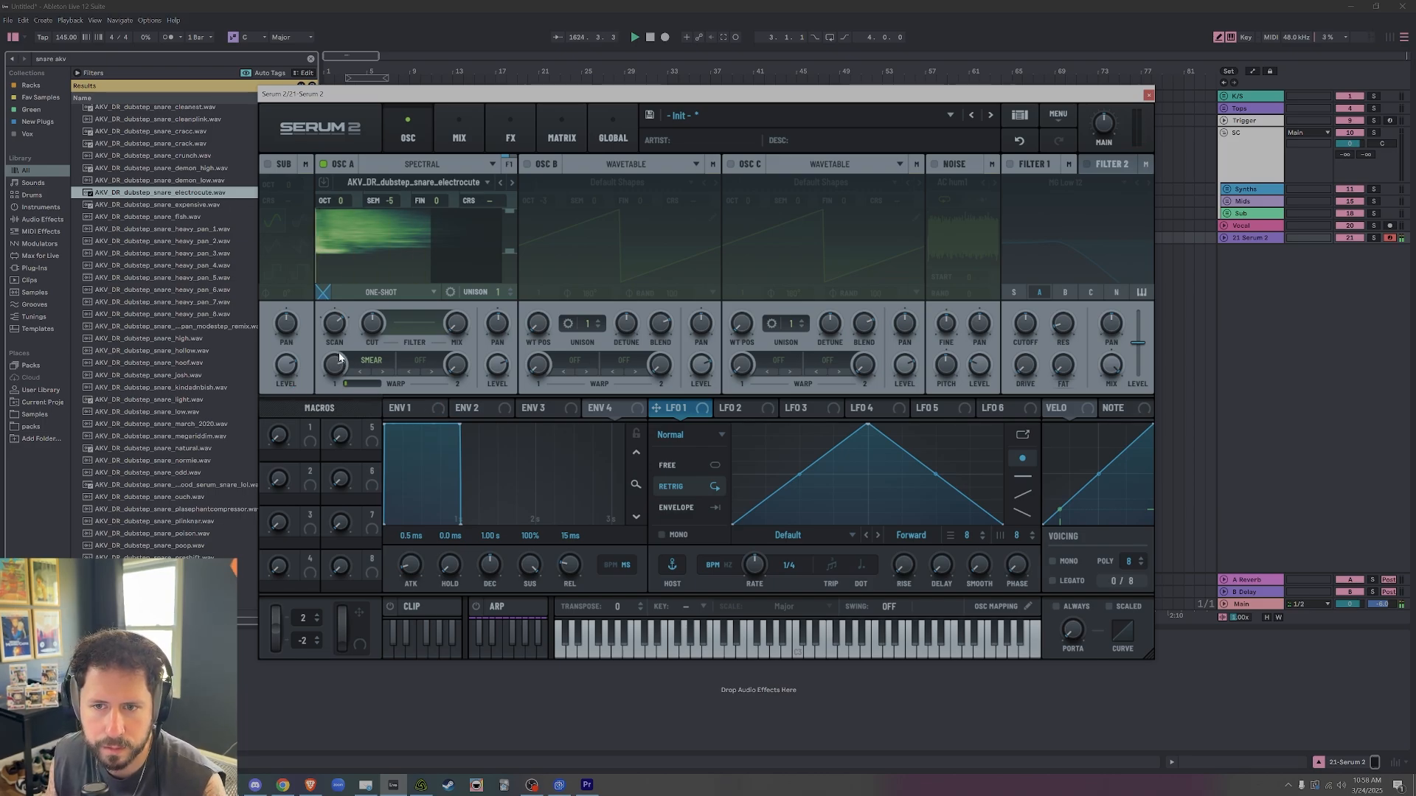
Load the user effects preset Trinity on the main bus and return to the oscillator view.
click(510, 137)
click(324, 184)
mouse_move(380, 199)
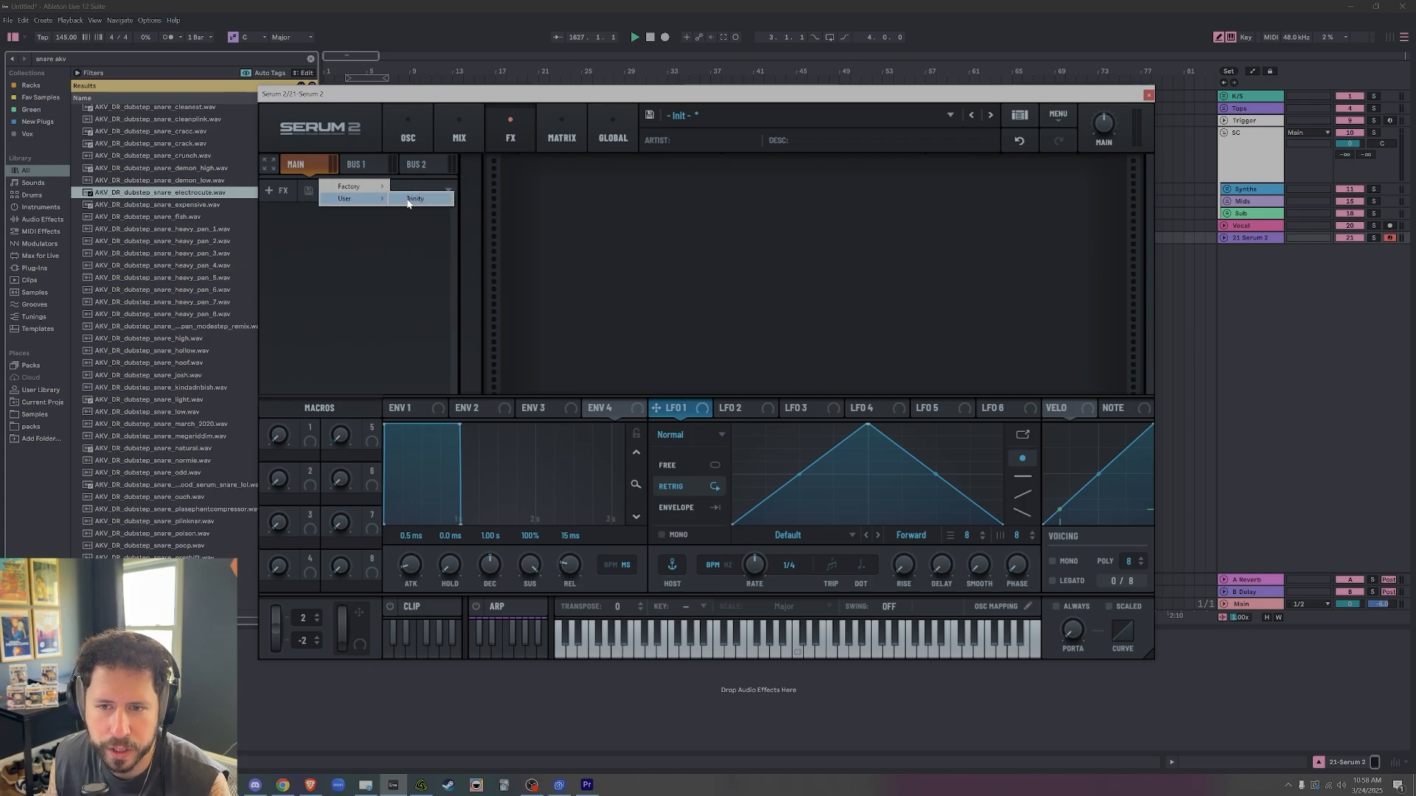
click(424, 199)
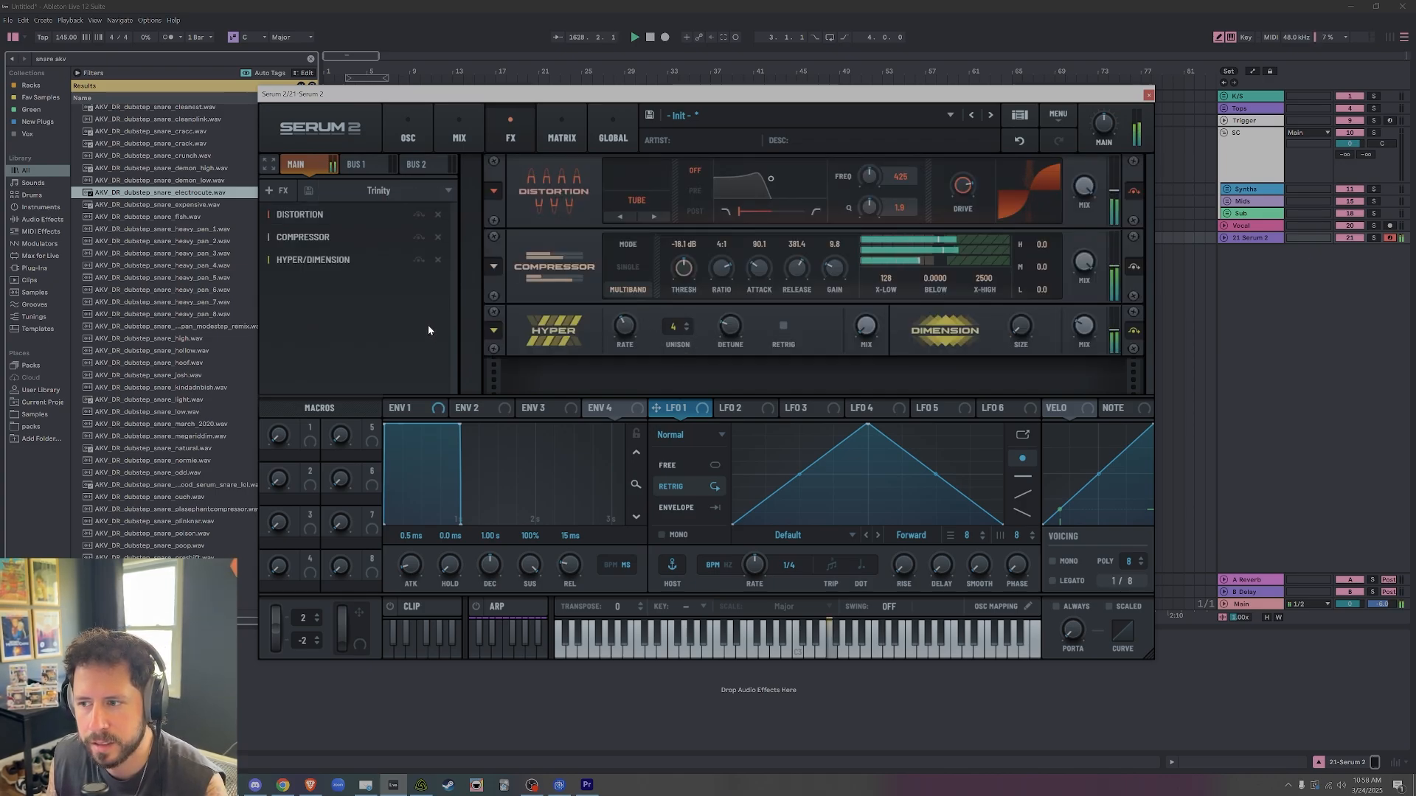
click(452, 141)
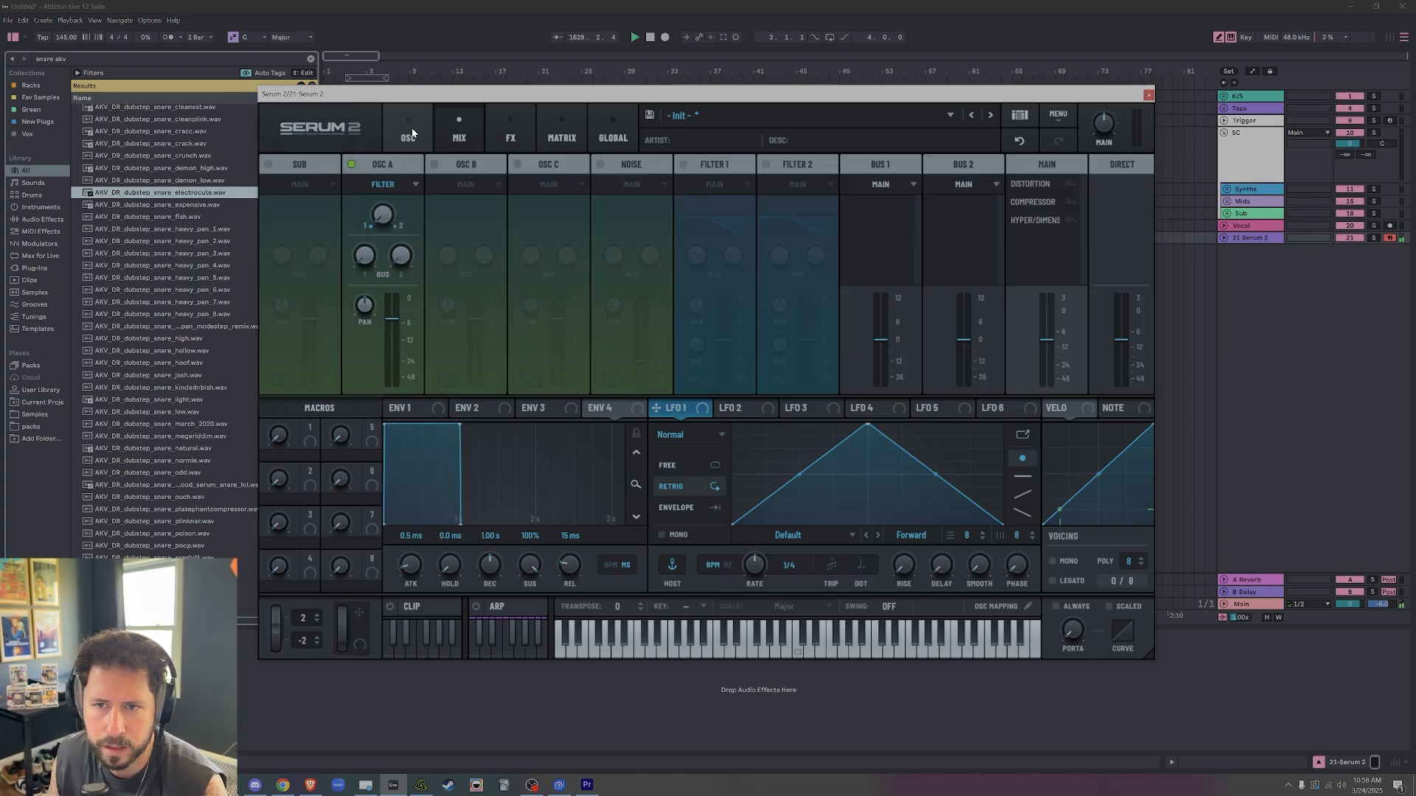
click(409, 135)
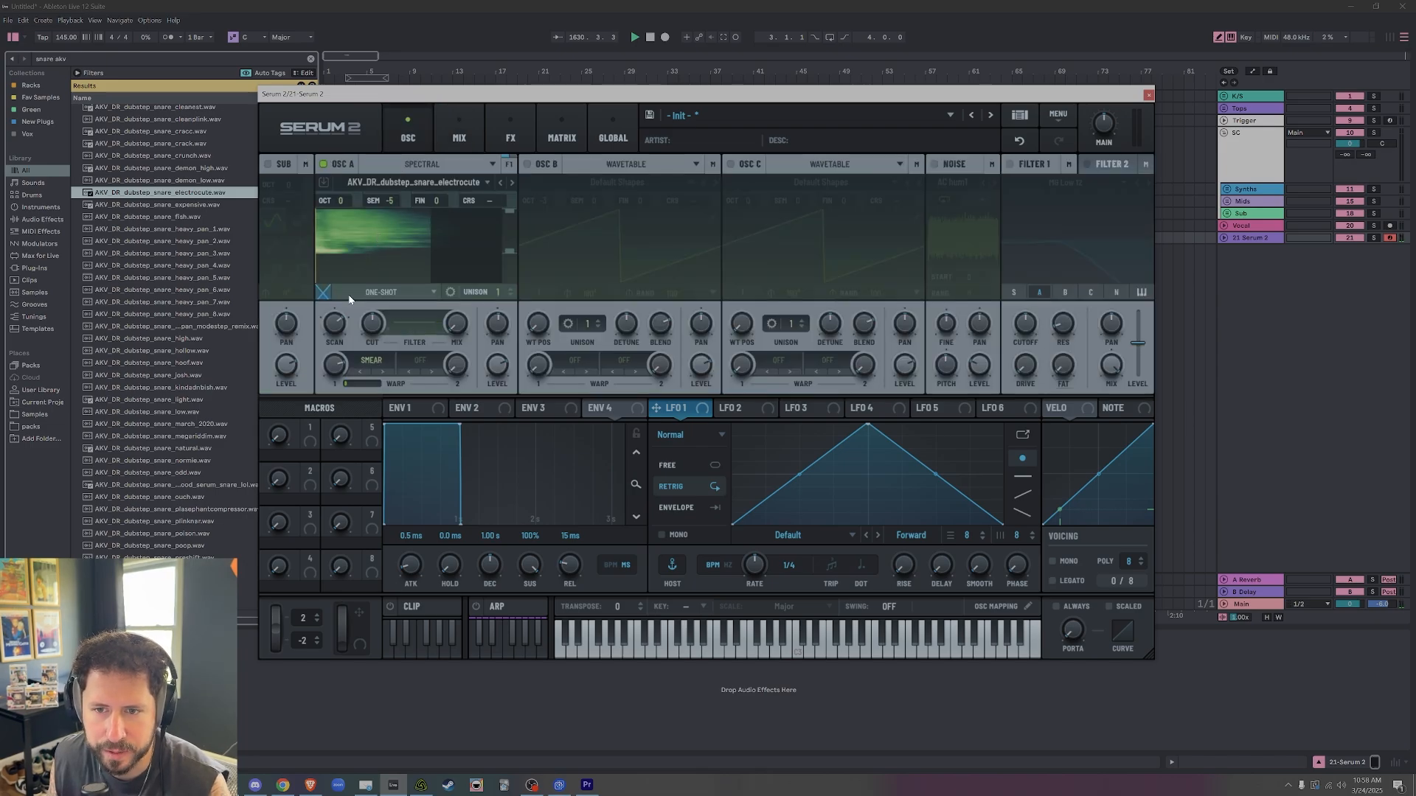
Lower oscillator A's Smear amount to about 46 % and readjust its scan rate.
drag(337, 371, 323, 415)
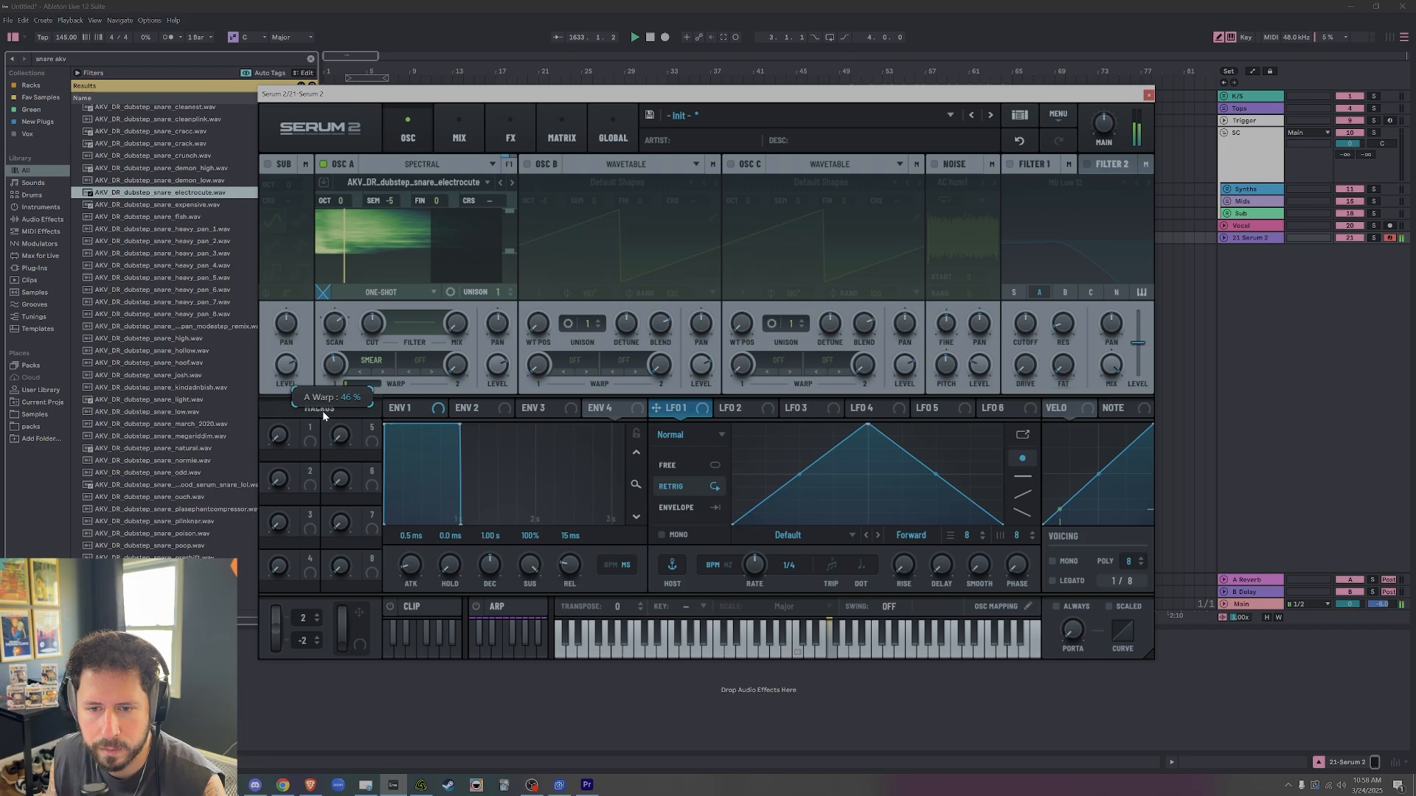
mouse_move(336, 329)
mouse_down()
mouse_move(333, 348)
mouse_move(342, 336)
mouse_up()
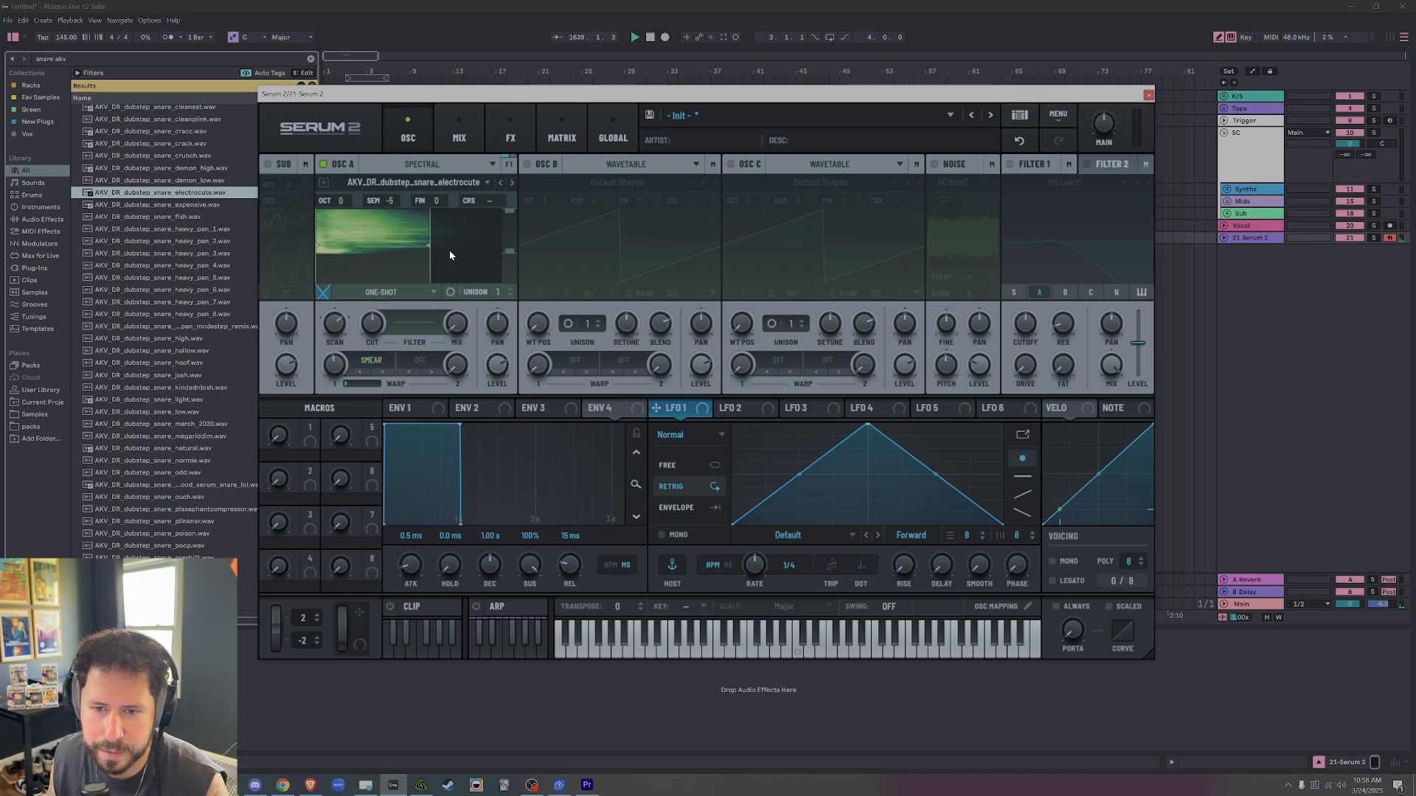
Switch oscillator A's first warp to Spread +/- and modulate its amount with LFO 1 shaped as a descending ramp.
click(378, 360)
mouse_move(387, 382)
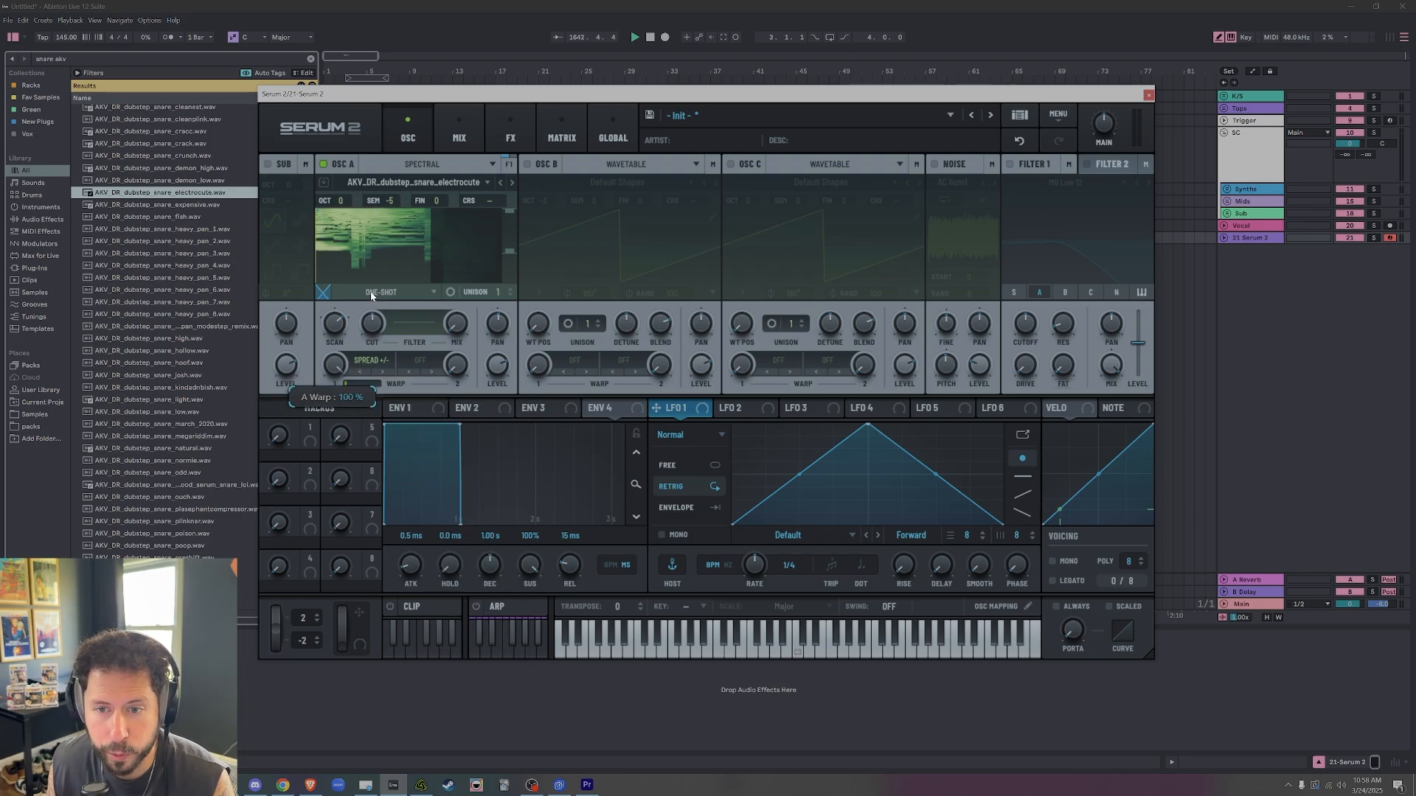
mouse_move(369, 293)
mouse_down()
mouse_move(366, 333)
mouse_move(368, 287)
mouse_move(368, 310)
mouse_up()
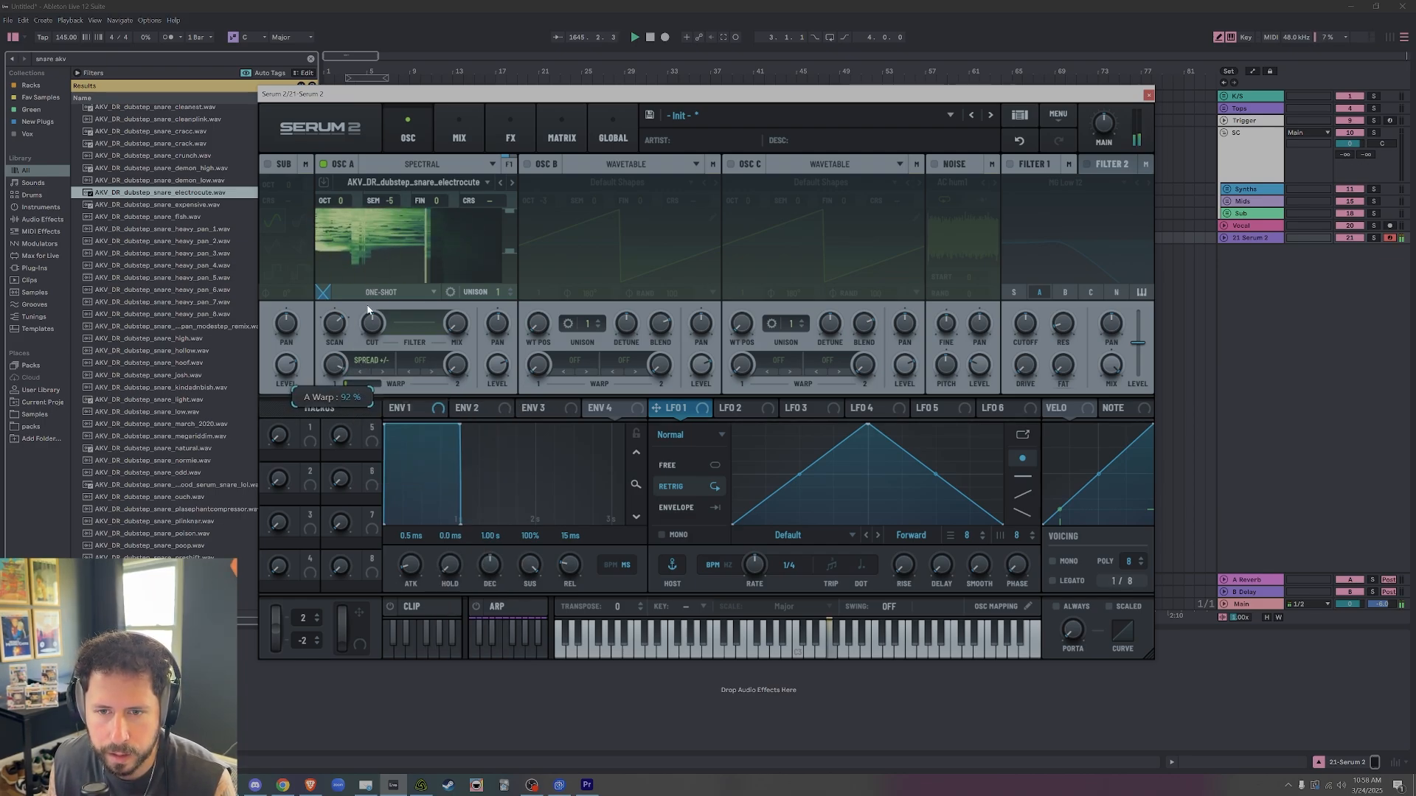
drag(867, 424, 334, 365)
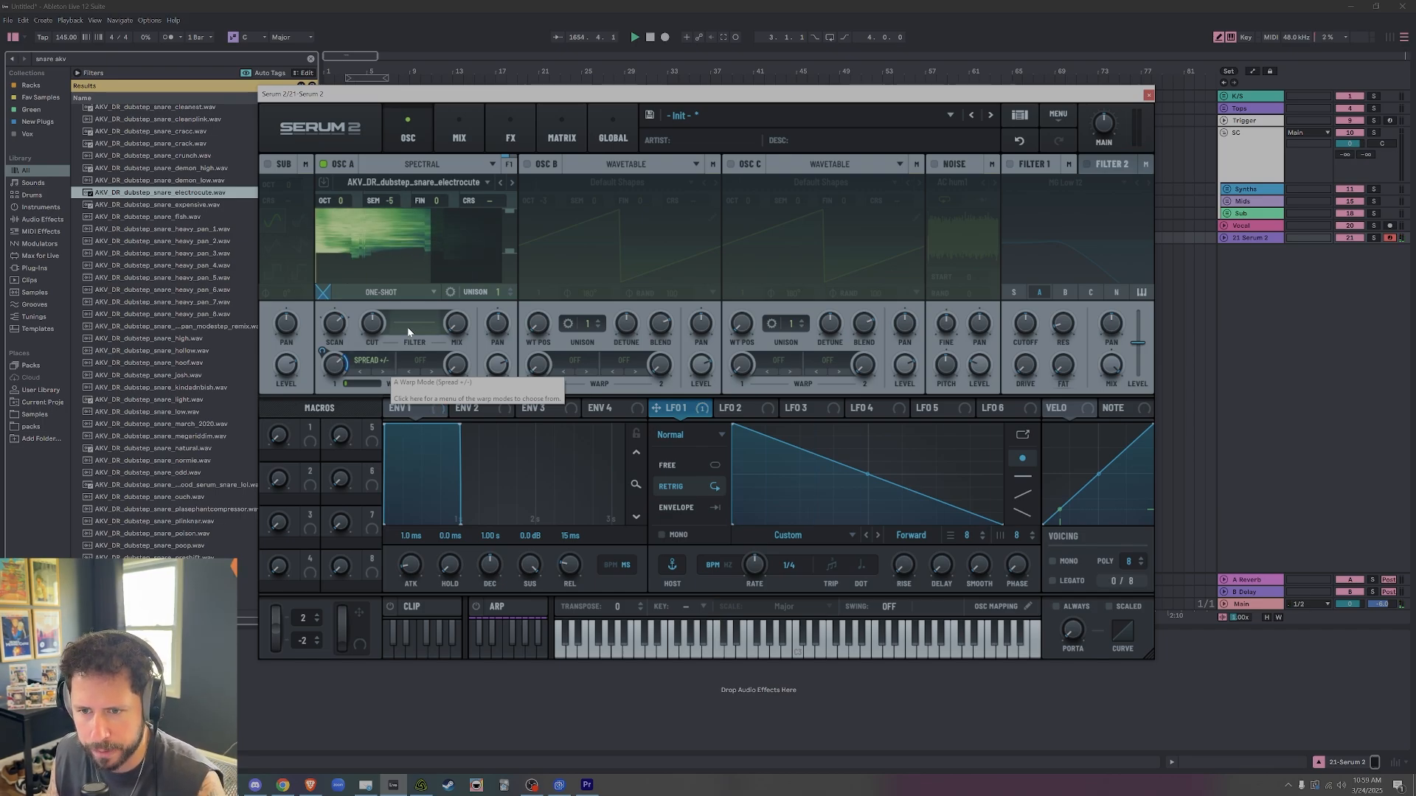
drag(497, 291, 510, 396)
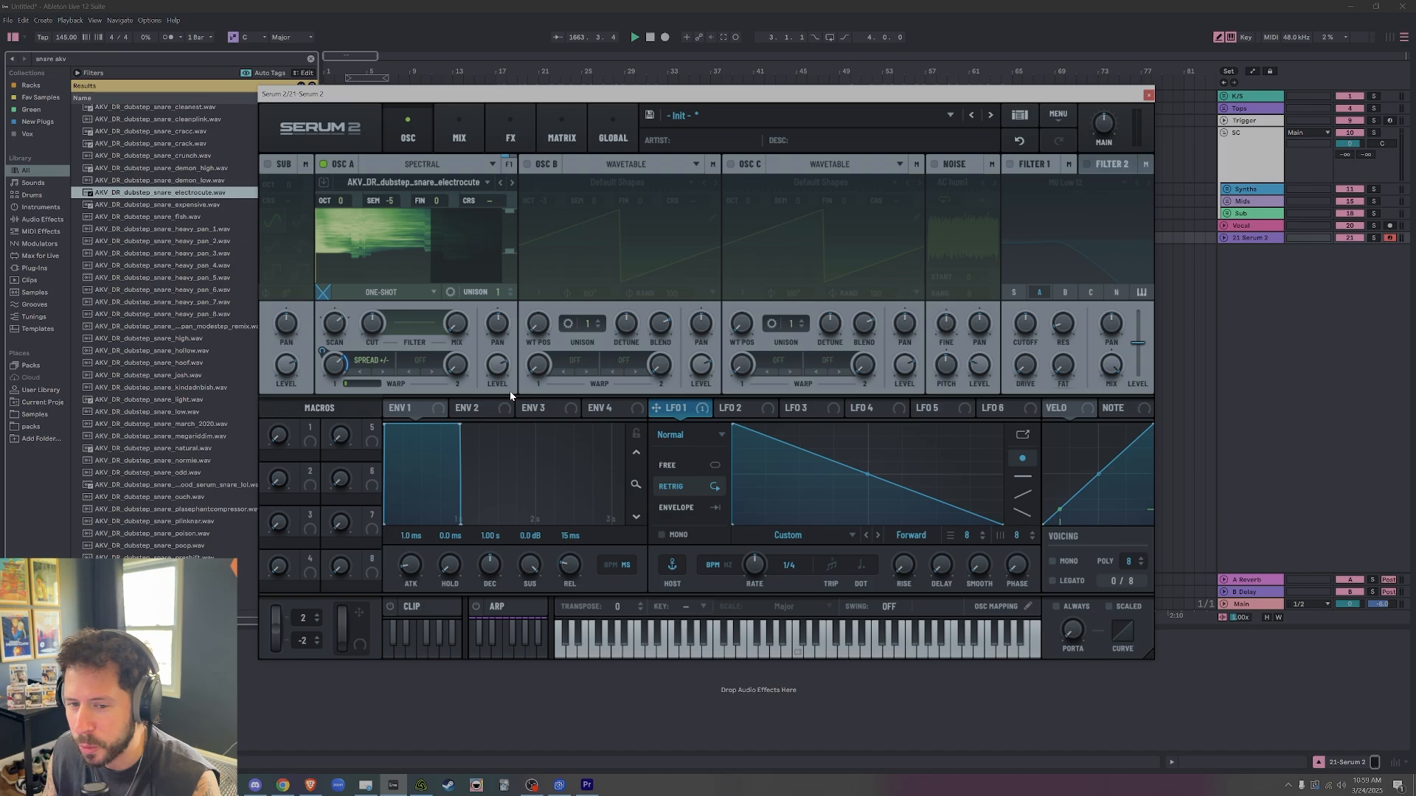
Try oscillator A's spectral Harmonics warp around 68 % and the Subharm warp down to about 26 %.
click(351, 365)
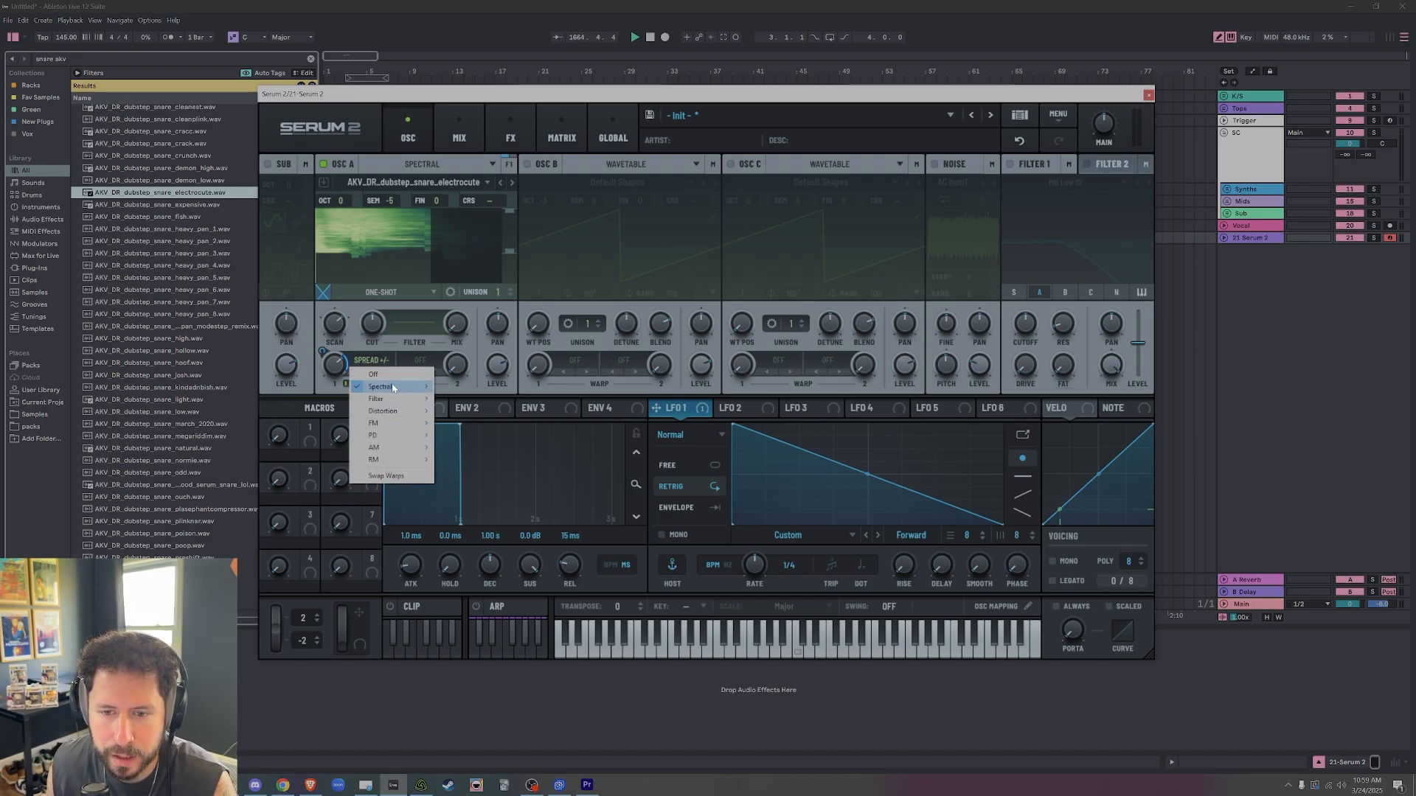
mouse_move(401, 387)
click(483, 427)
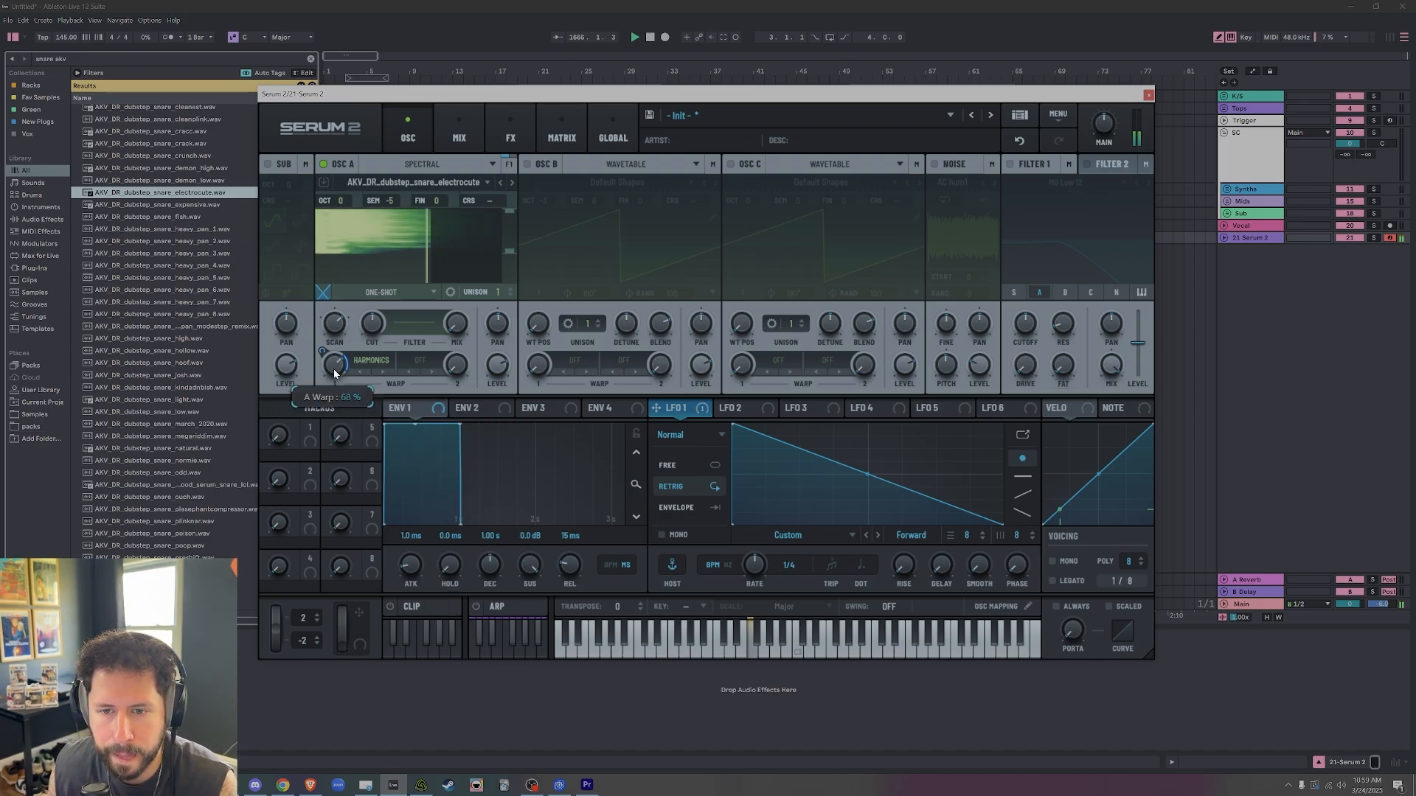
click(379, 373)
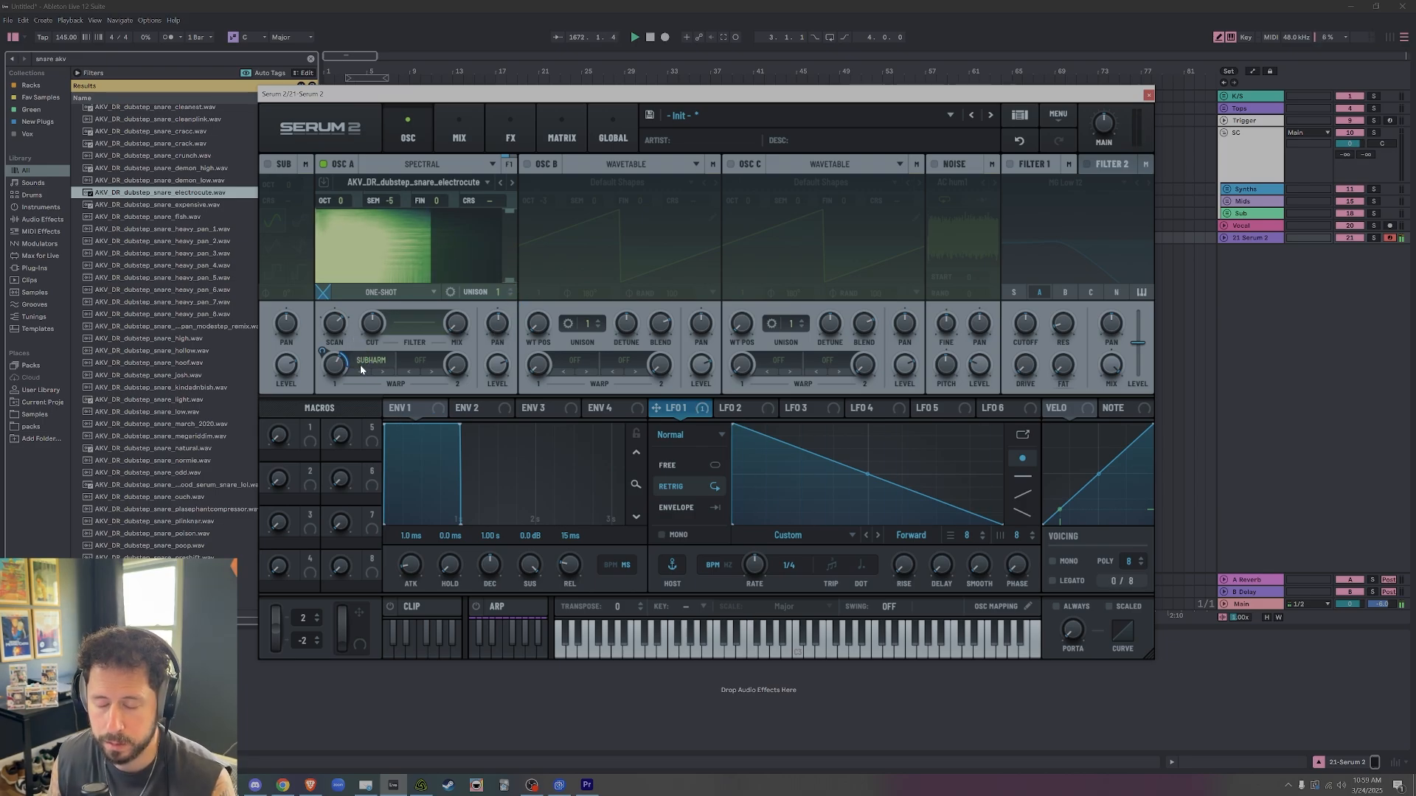
drag(332, 380, 332, 423)
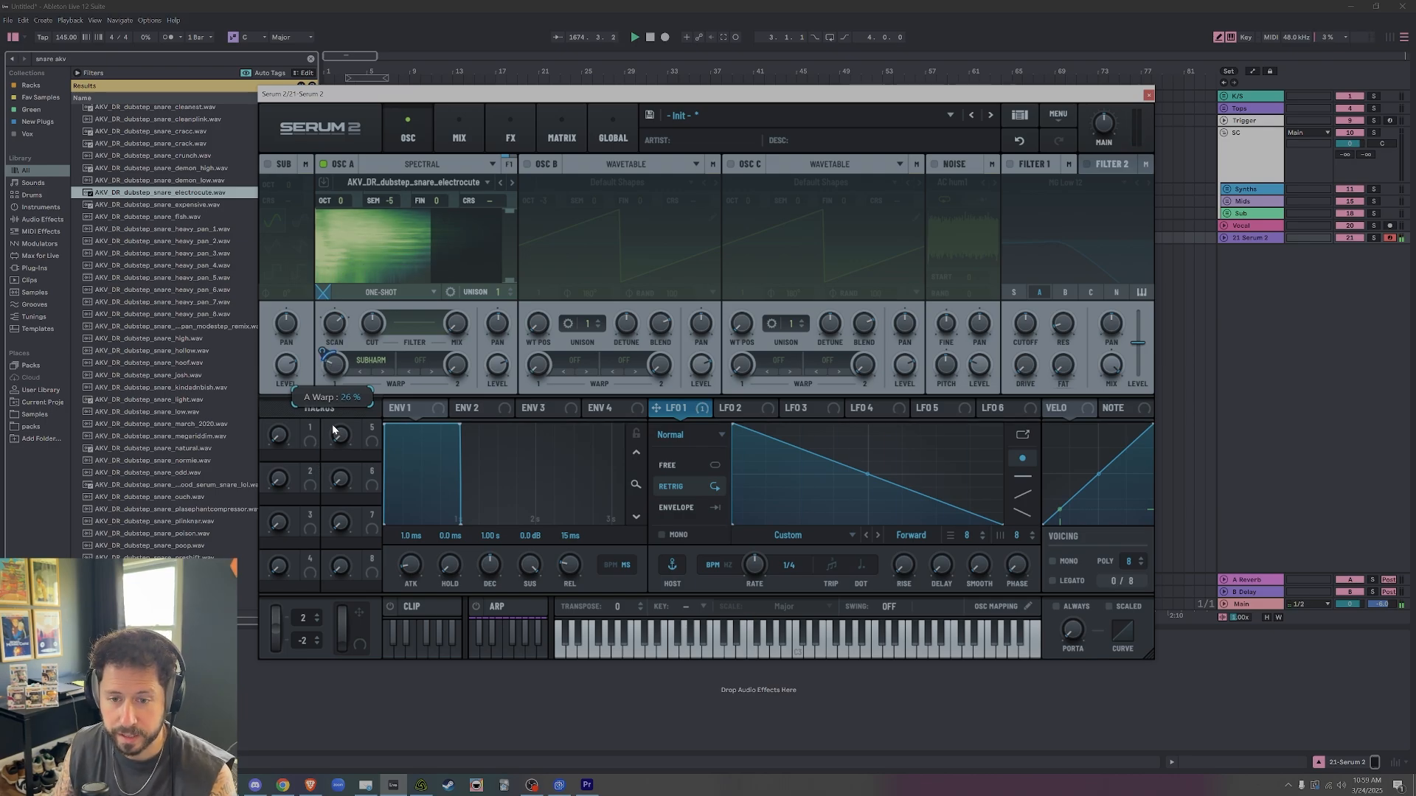
Set oscillator A's first warp to Tube distortion with an amount of about 65 %.
click(372, 360)
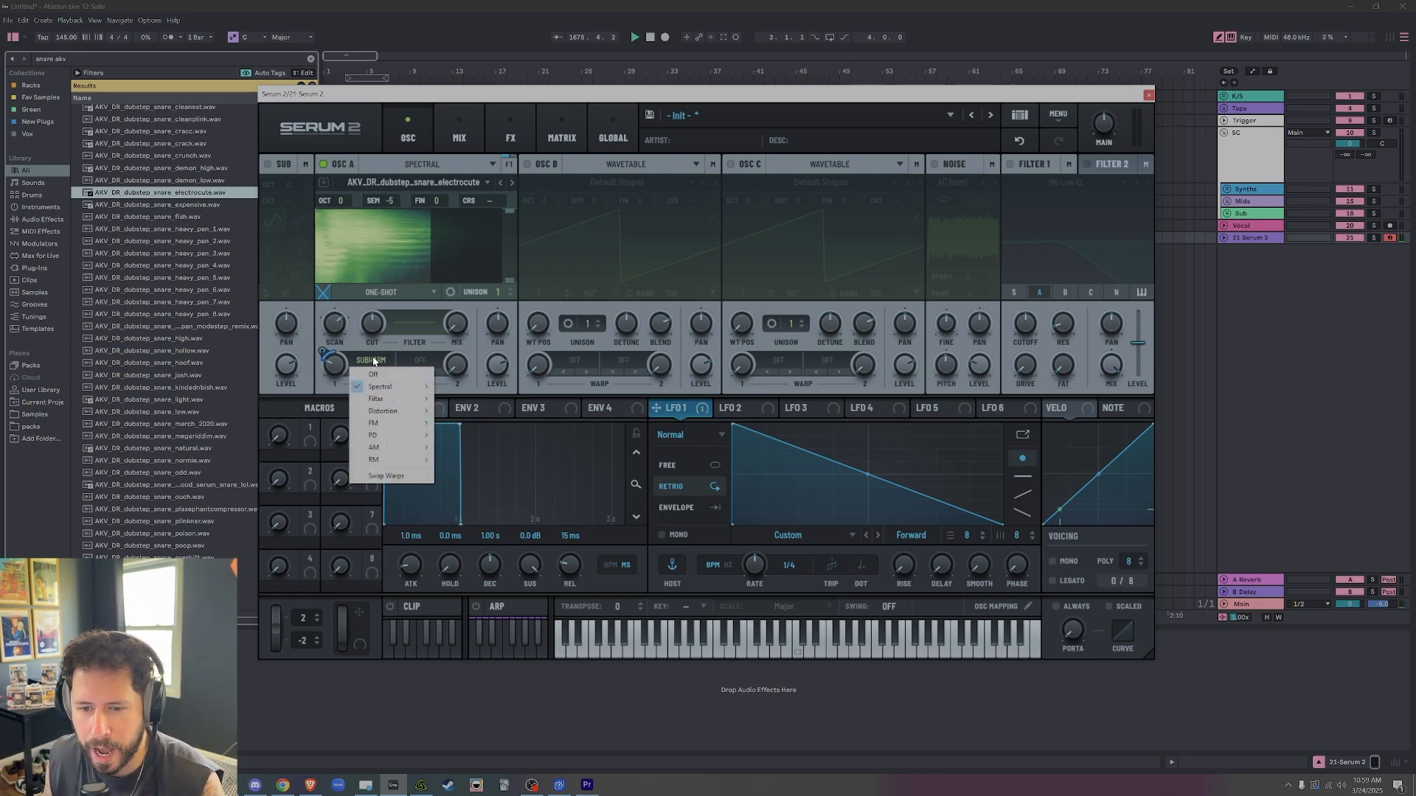
mouse_move(400, 410)
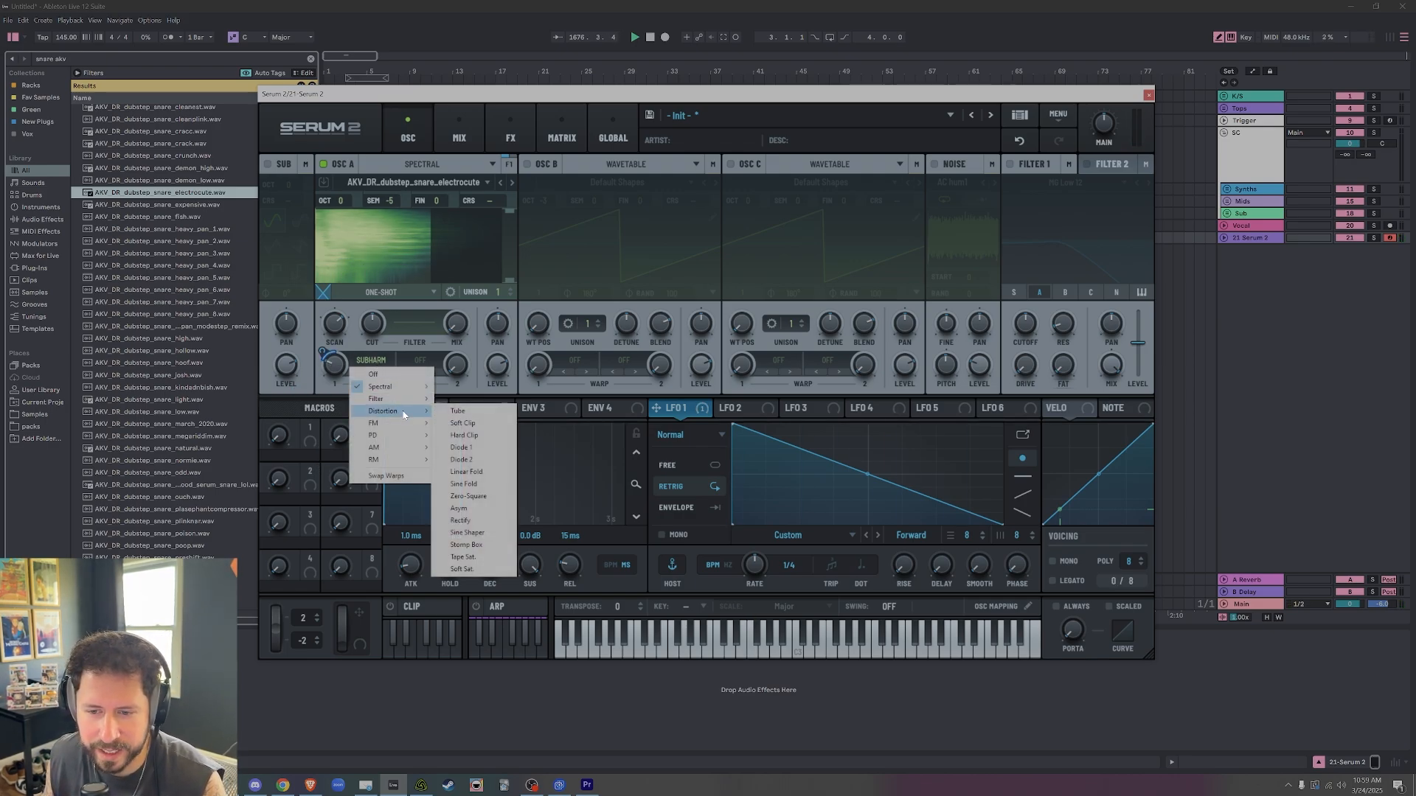
click(465, 414)
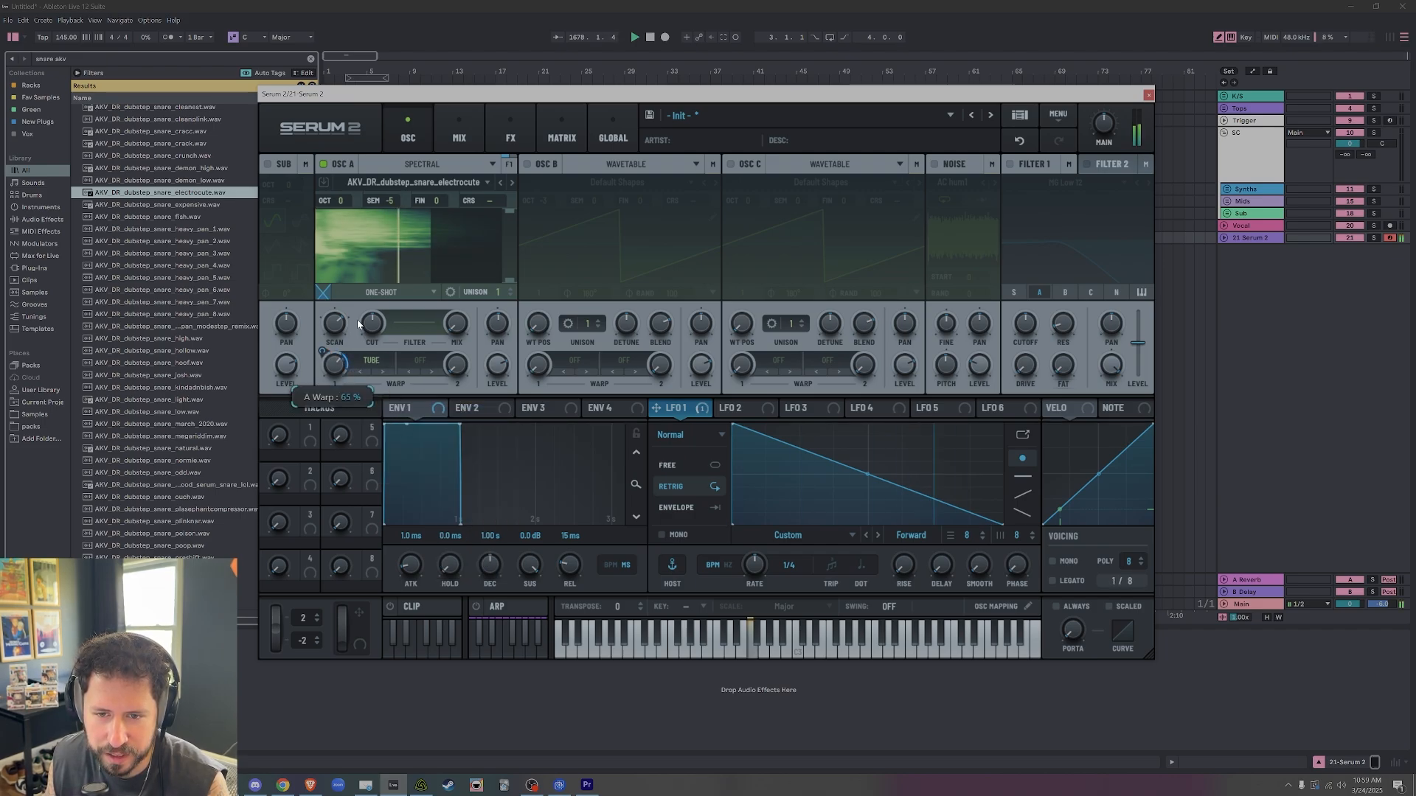
Set oscillator A's second warp to the spectral Smear mode alongside the Tube distortion.
click(419, 360)
mouse_move(436, 393)
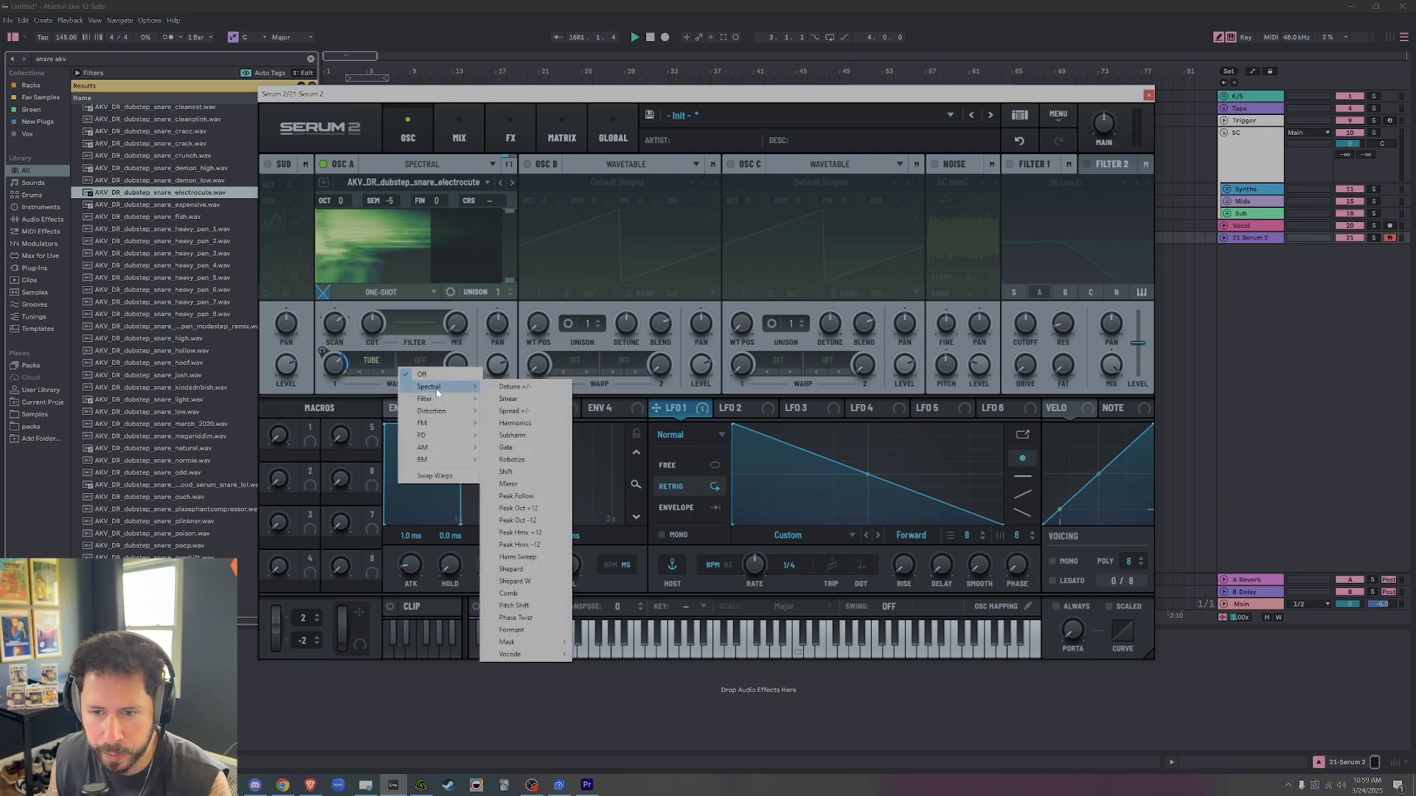
click(525, 398)
Readjust oscillator A's scan rate and raise the lower frequency limit of its spectral display to cut the snare's low end.
drag(494, 280, 493, 309)
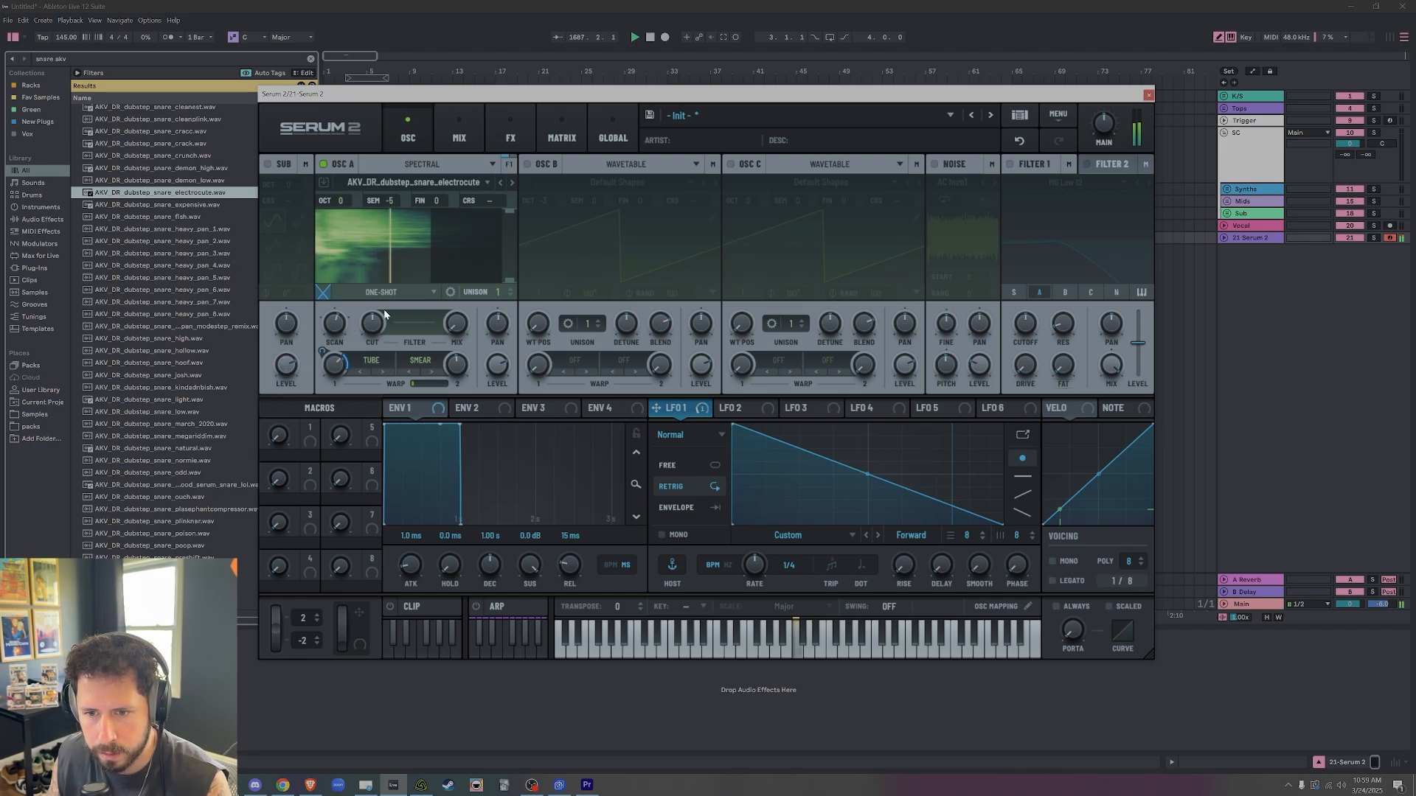
drag(339, 328, 344, 317)
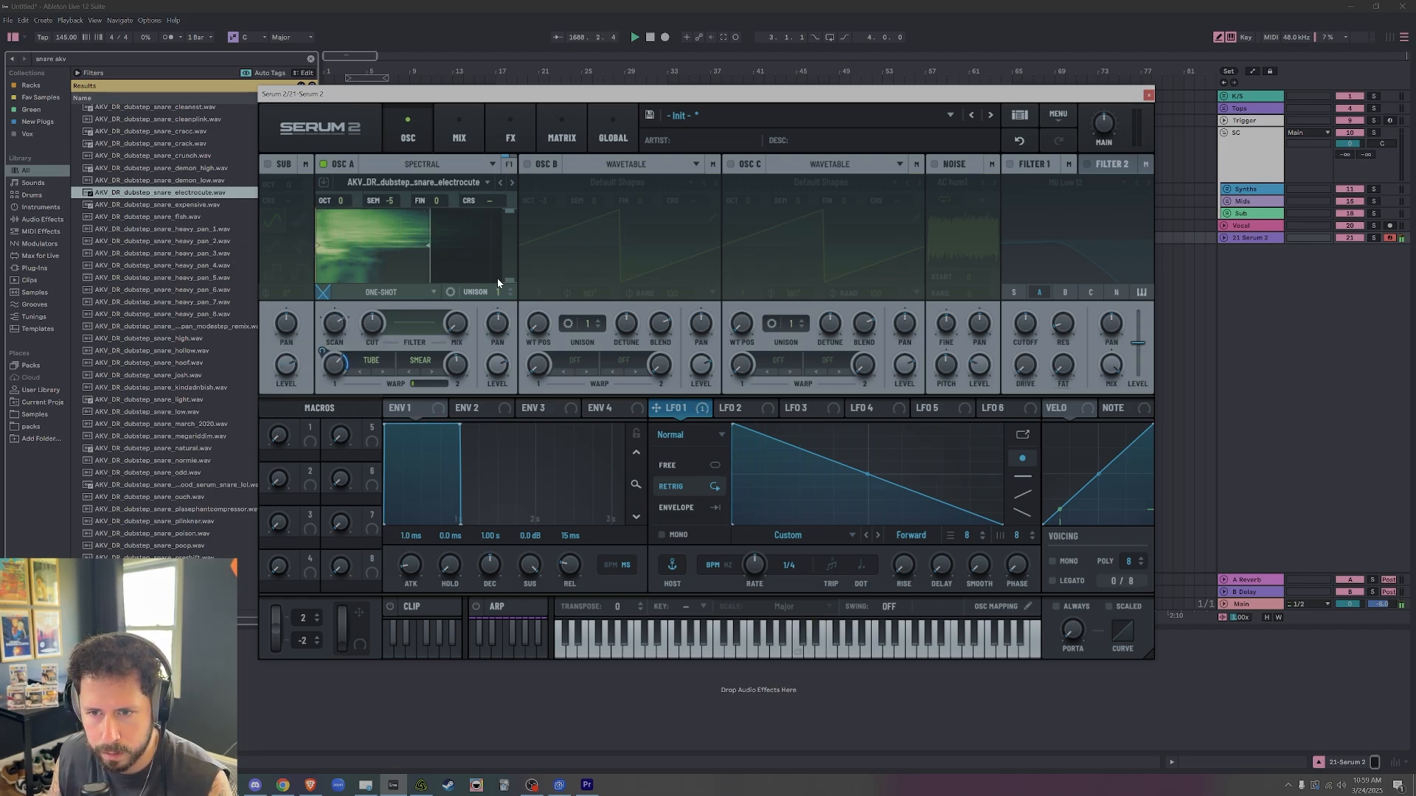
mouse_move(508, 280)
mouse_down()
mouse_move(518, 231)
mouse_move(519, 255)
mouse_up()
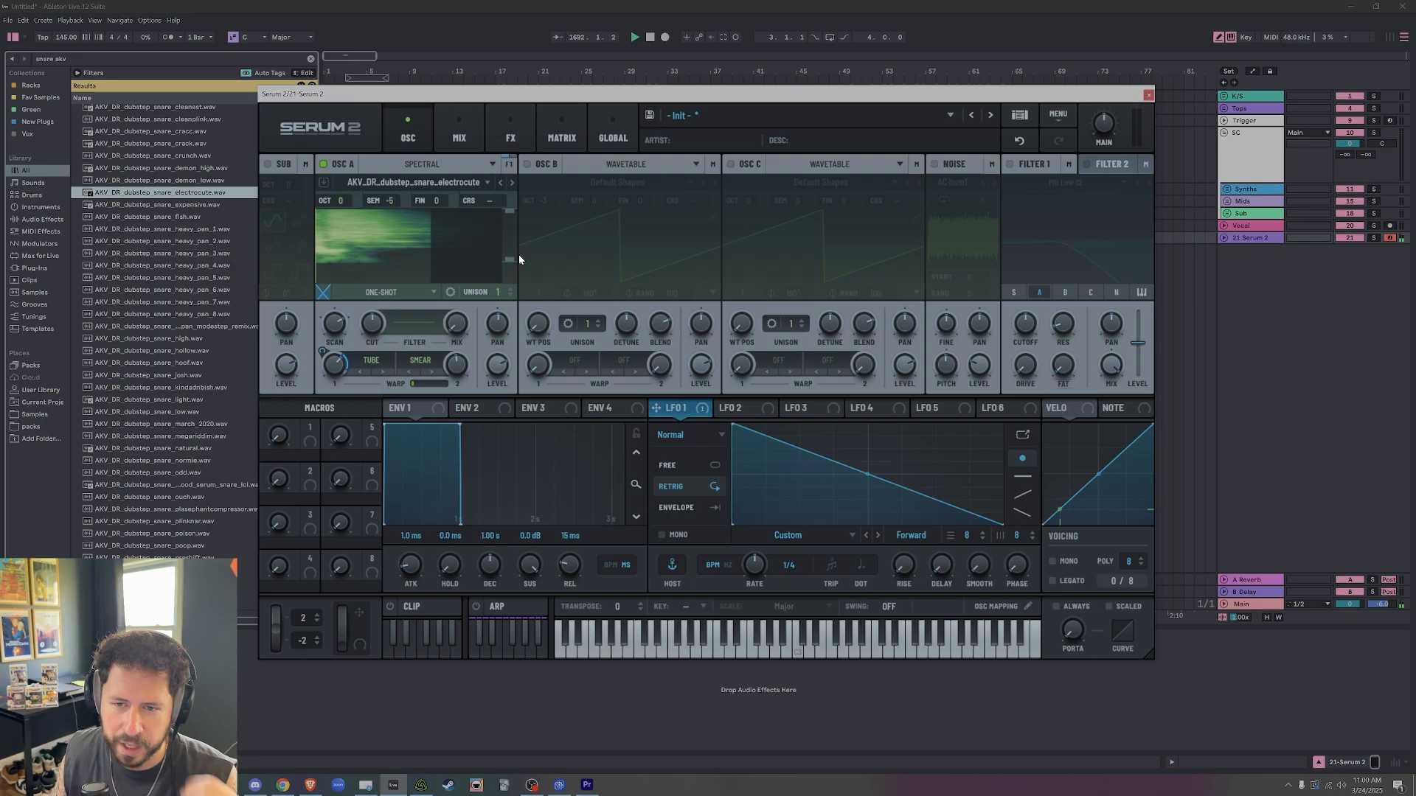
Replace oscillator A's Tube and Smear warps with a single spectral Comb warp and lower its amount.
click(371, 360)
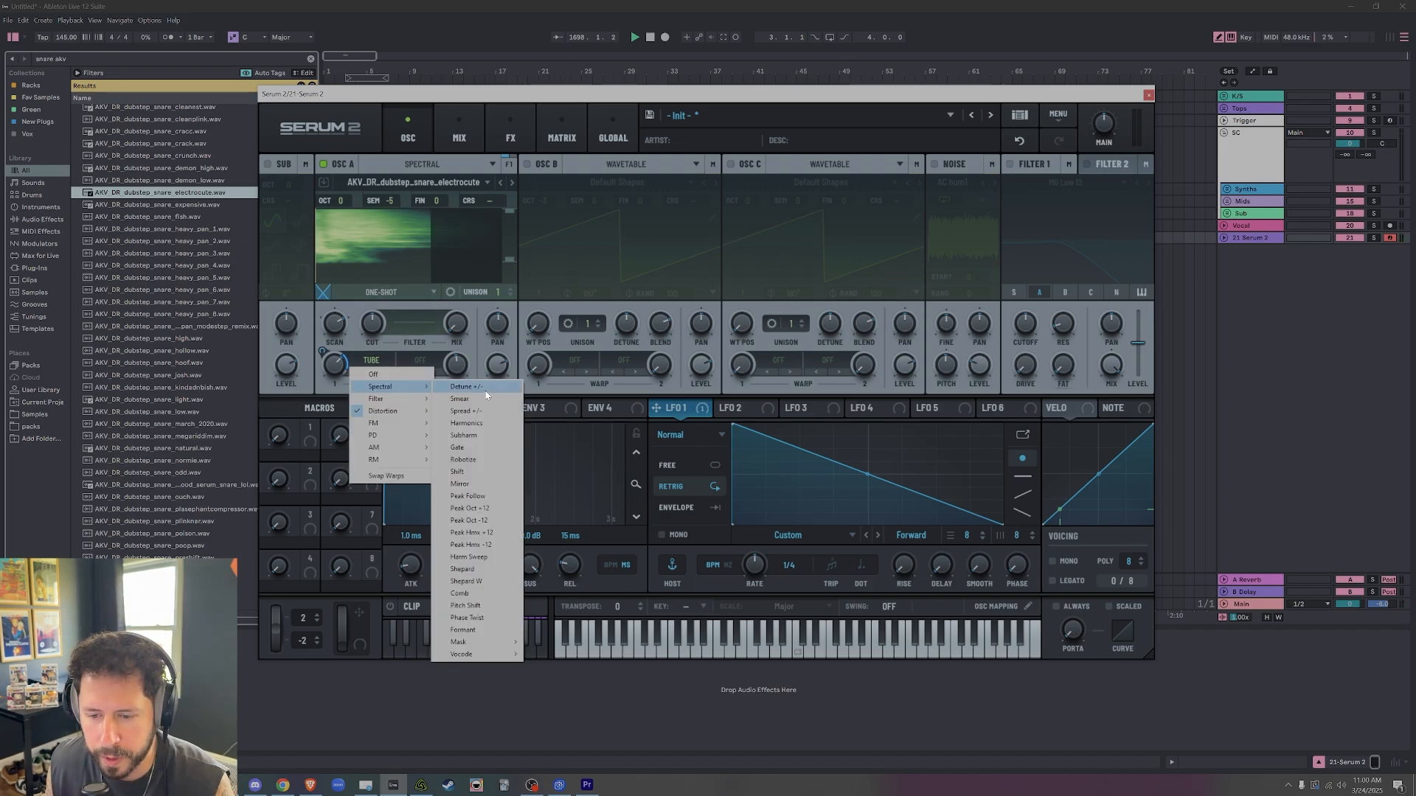
click(476, 594)
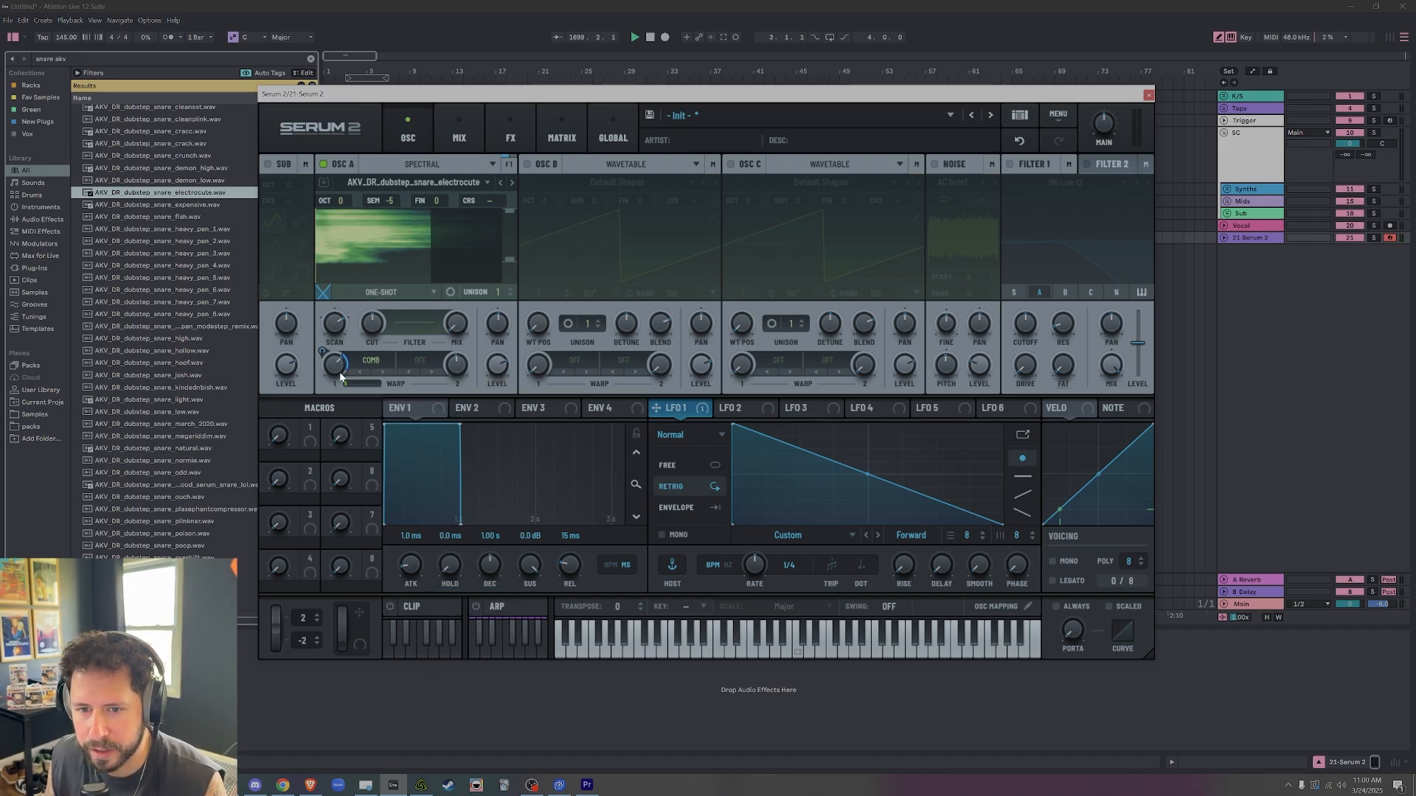
drag(336, 366, 323, 412)
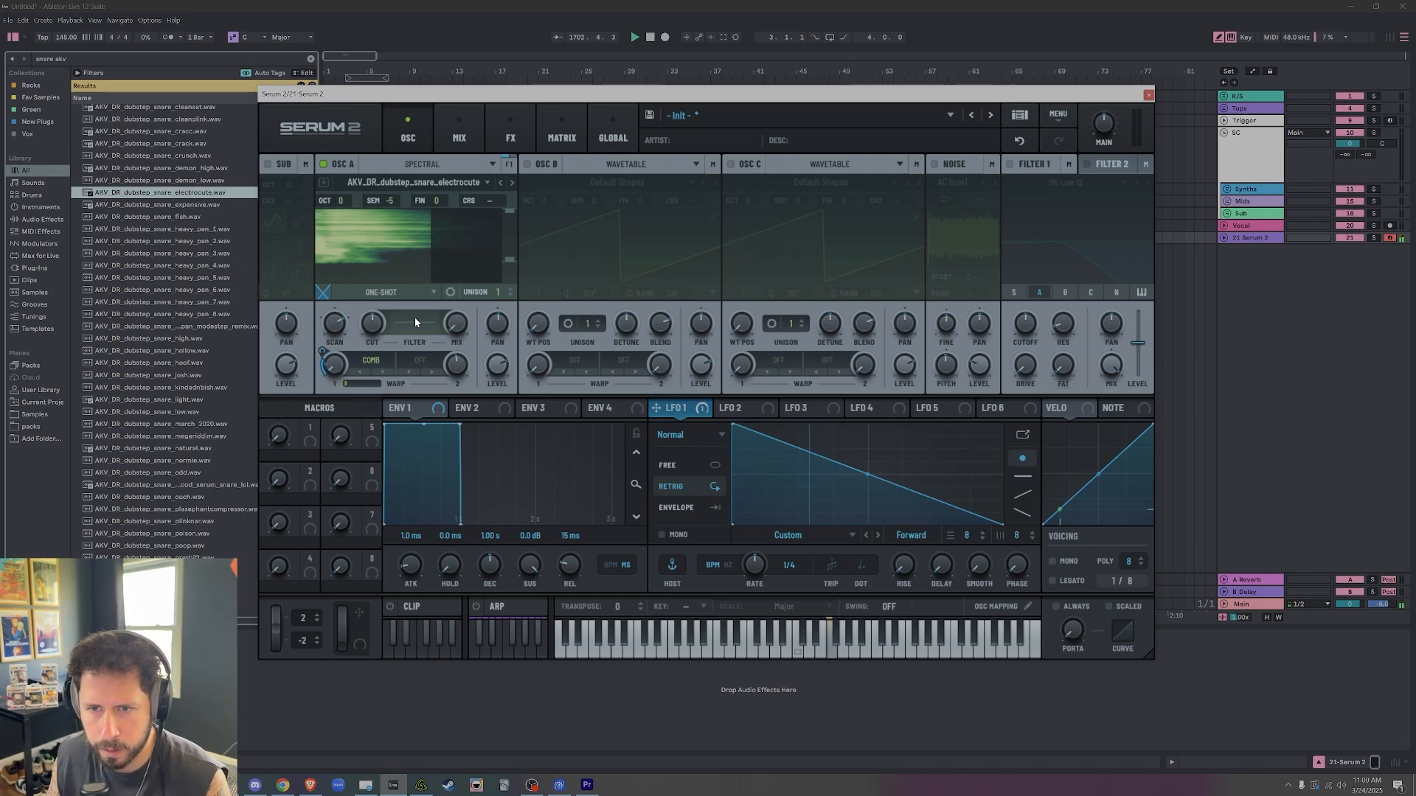
Search the sample browser for "ooo", load 91V_TSV_Vocal_Chop_Ooo_Clean_G into oscillator A, and adjust its Comb warp amount.
click(311, 59)
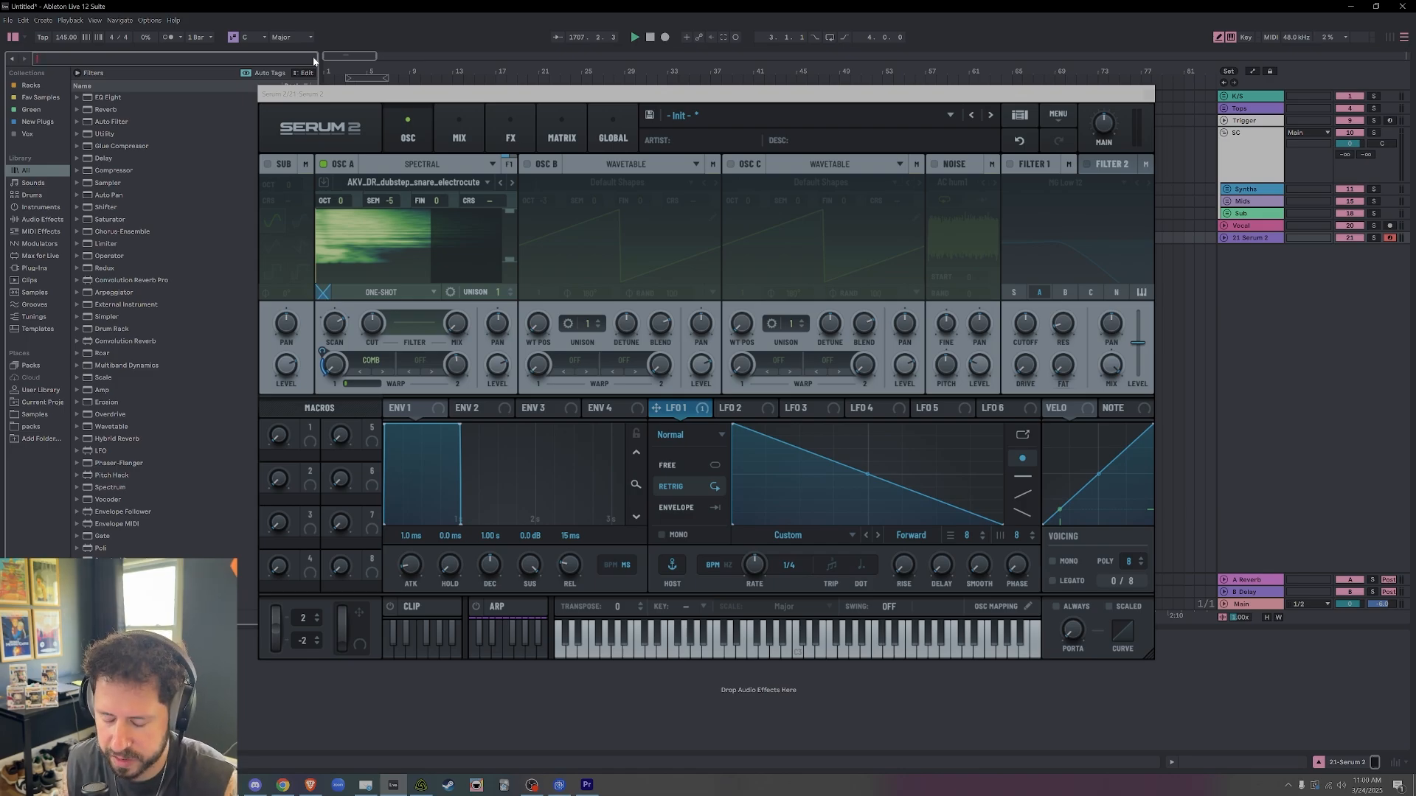
text(ooo)
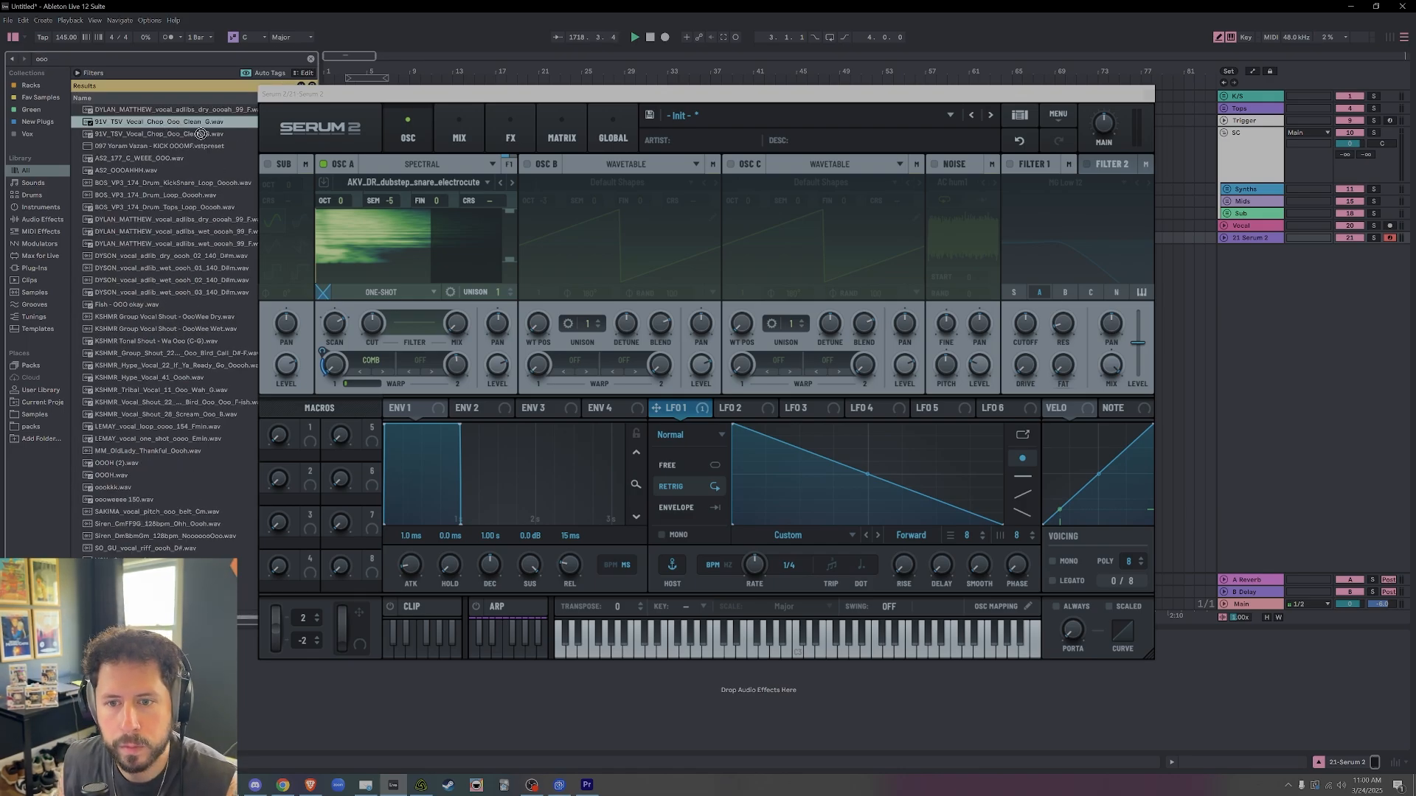
drag(200, 134, 377, 243)
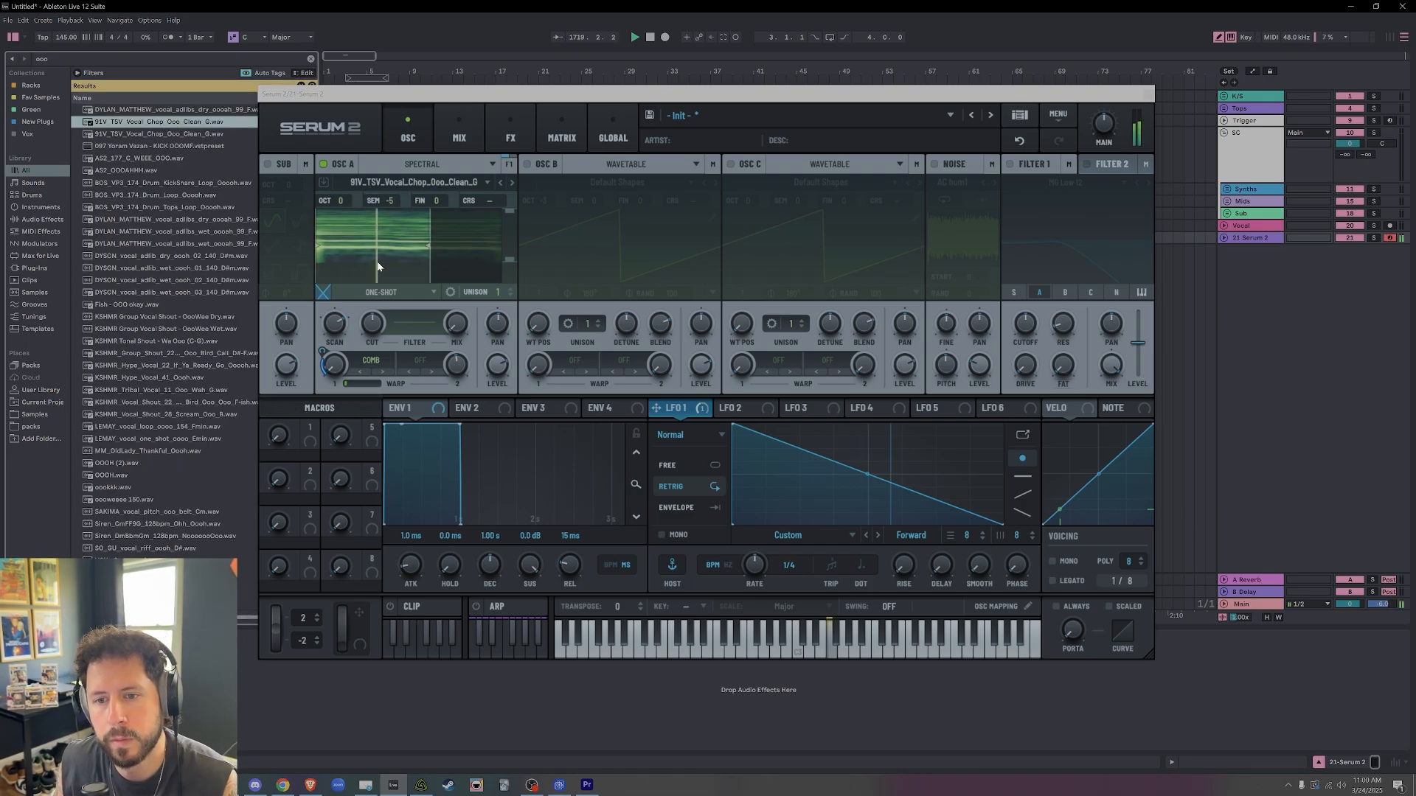
mouse_move(342, 365)
mouse_down()
mouse_move(365, 273)
mouse_move(345, 330)
mouse_move(351, 313)
mouse_move(355, 352)
mouse_up()
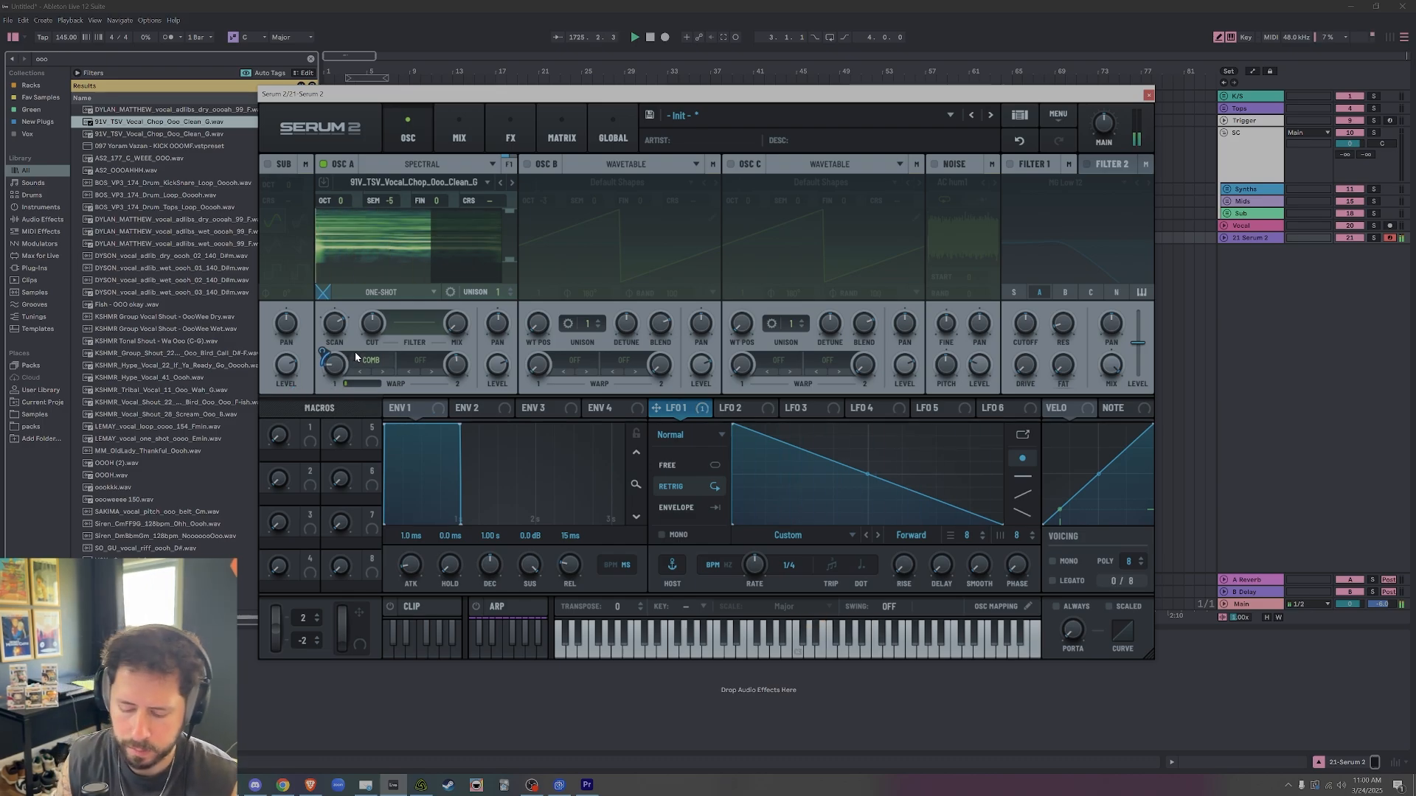